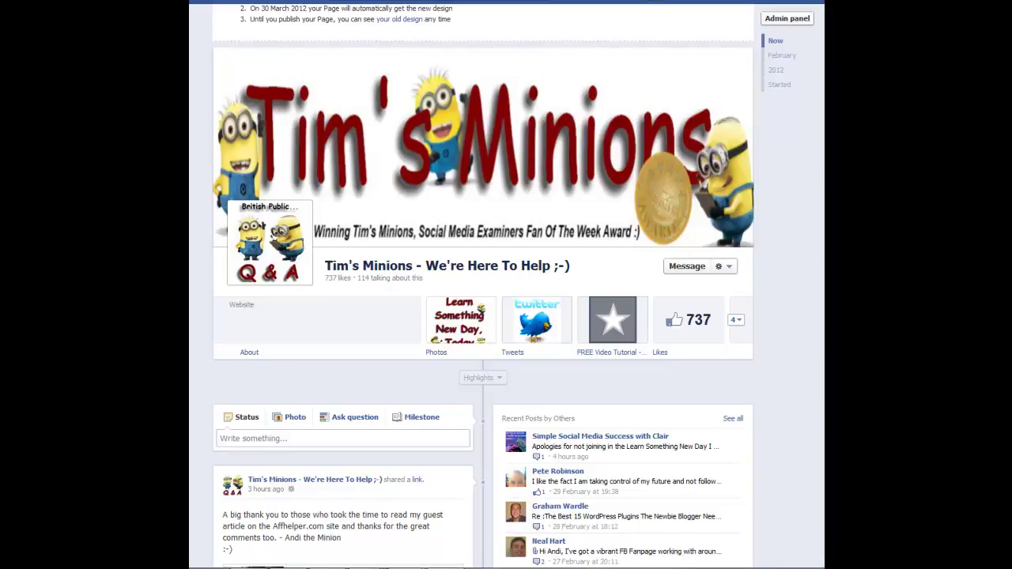
- Handwrite "850x315 px" in red over the page's cover photo with ScreenDraw, then end the drawing mode
scroll(519, 286, "down", 1)
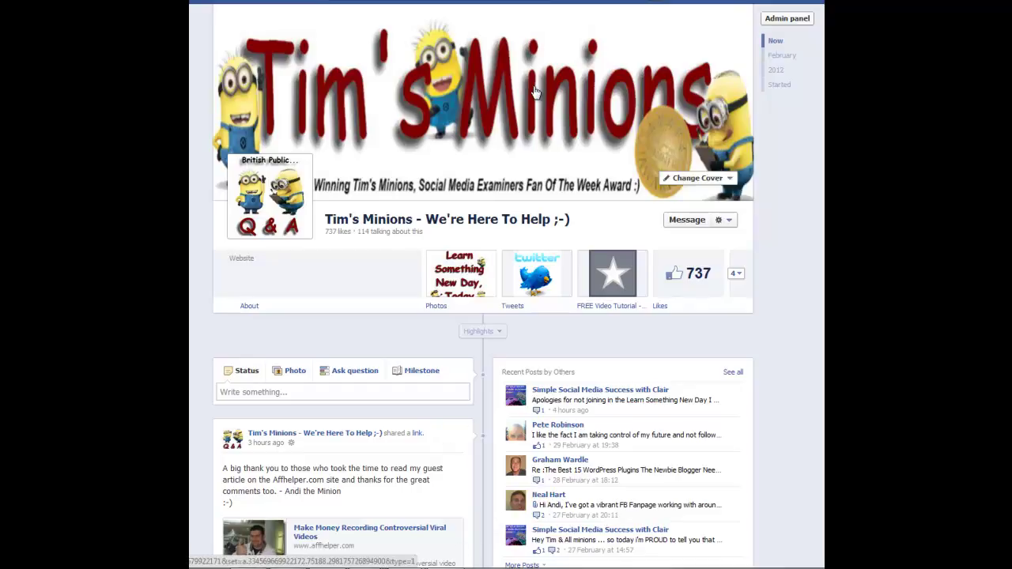
left_click(506, 567)
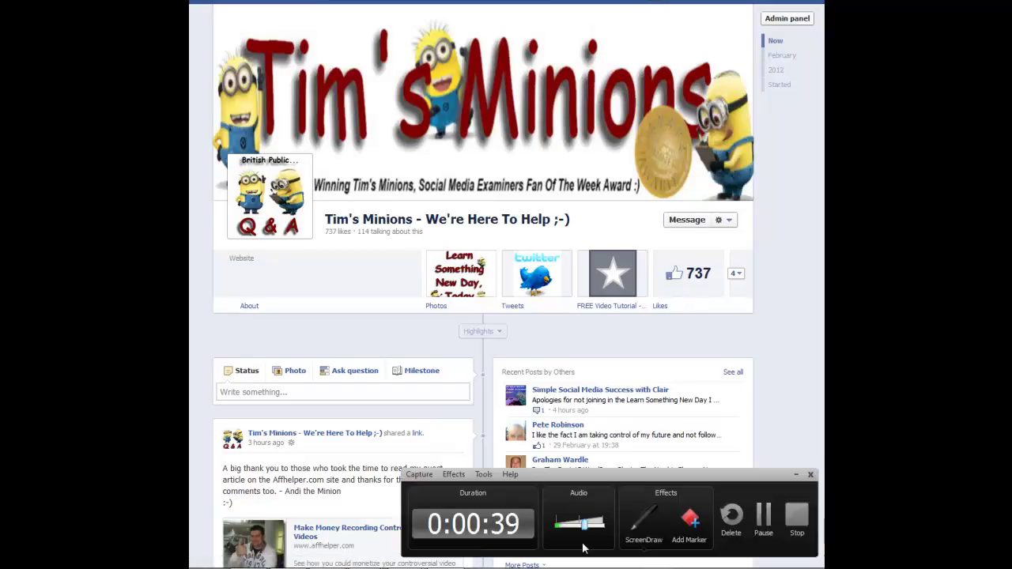
left_click(645, 538)
left_click(643, 551)
left_click_drag(689, 413, 696, 399)
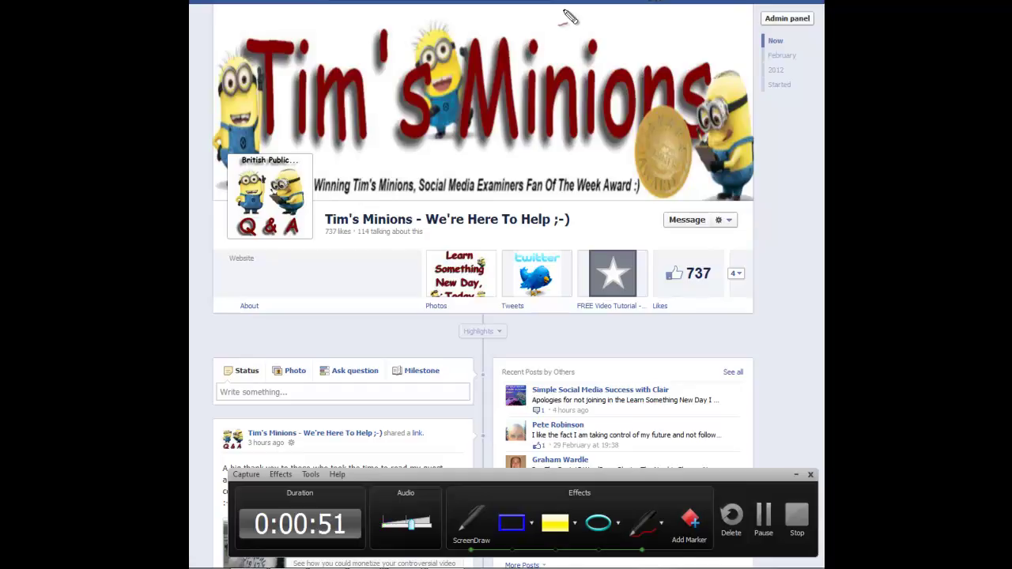
mouse_move(566, 15)
left_mouse_down()
mouse_move(562, 25)
mouse_move(582, 32)
mouse_move(571, 35)
mouse_move(591, 24)
mouse_move(601, 35)
mouse_move(604, 18)
mouse_move(624, 34)
mouse_move(642, 23)
mouse_move(636, 31)
mouse_move(652, 32)
mouse_move(658, 19)
mouse_move(657, 30)
mouse_move(670, 9)
mouse_move(676, 36)
mouse_move(702, 37)
mouse_move(688, 38)
left_mouse_up()
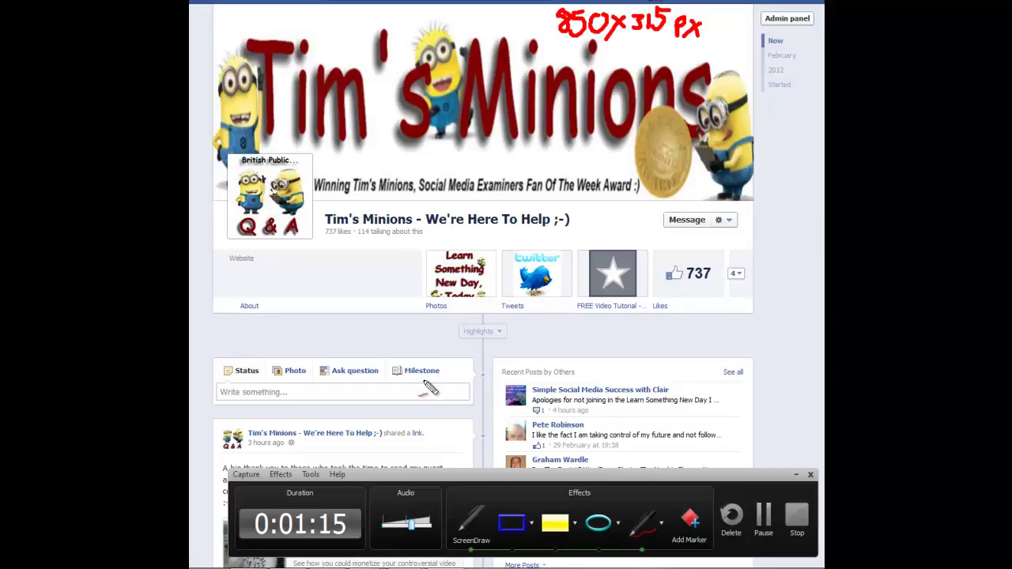
left_click(471, 551)
- Show the editing options for the profile picture and the cover photo without choosing any of them
mouse_move(277, 184)
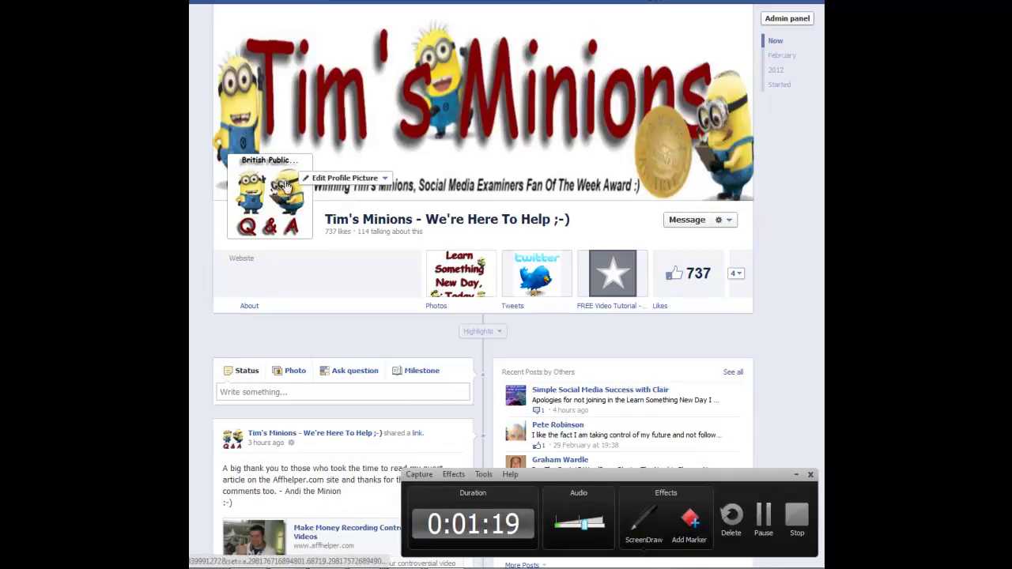
left_click(384, 181)
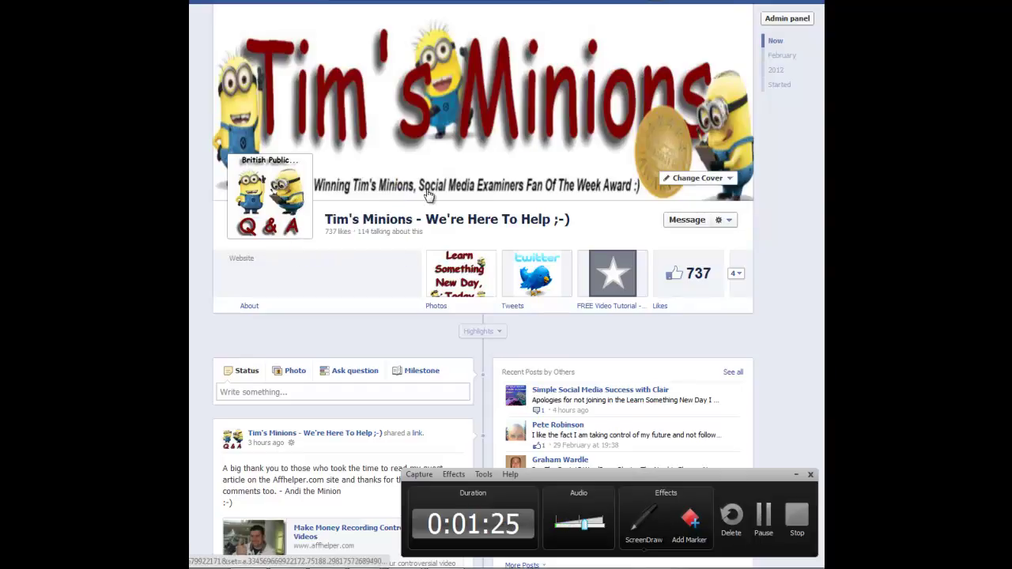
left_click(731, 181)
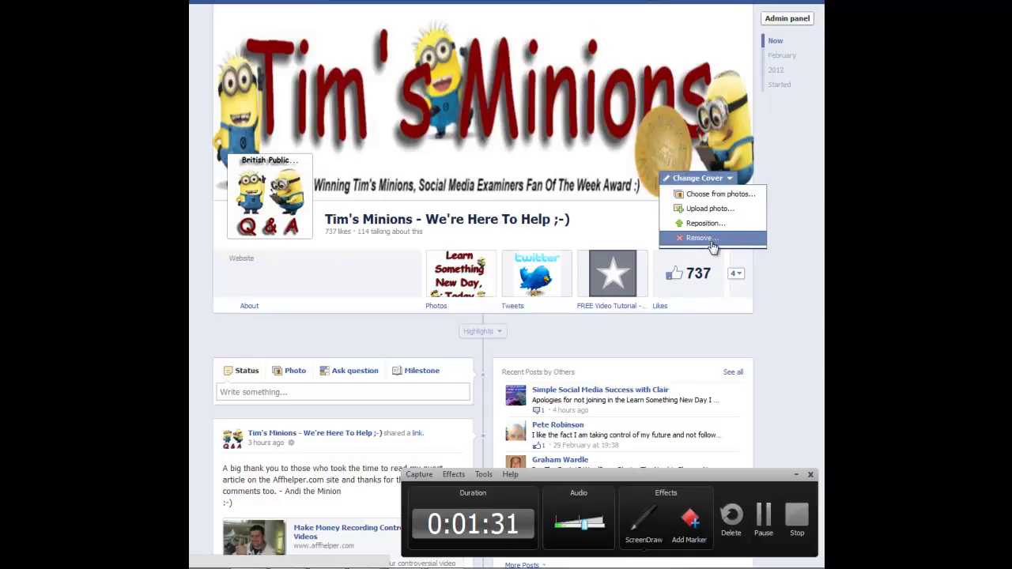
left_click(732, 181)
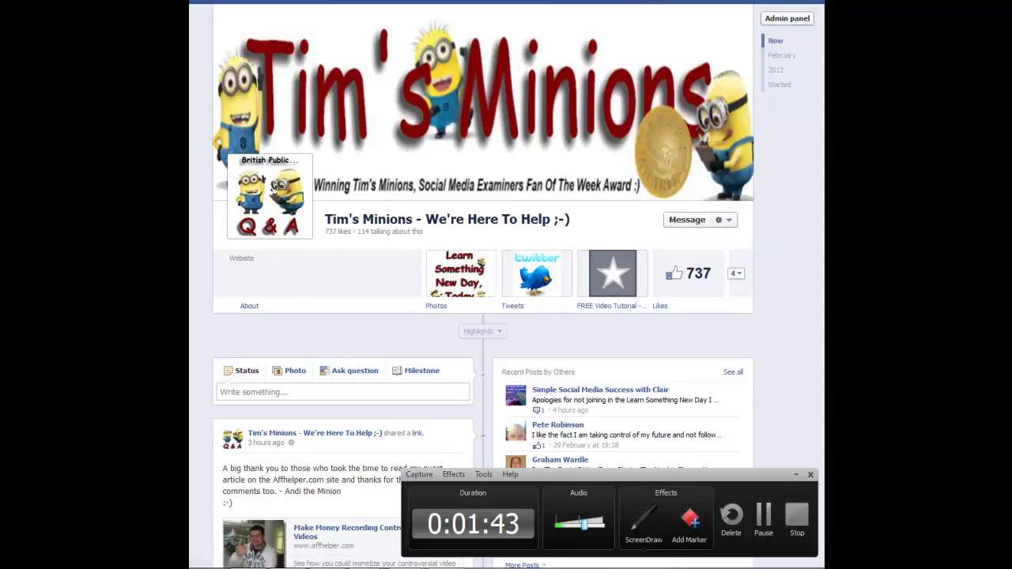
- Examine the page's most recent timeline posts back to the start of the February section
scroll(482, 317, "down", 3)
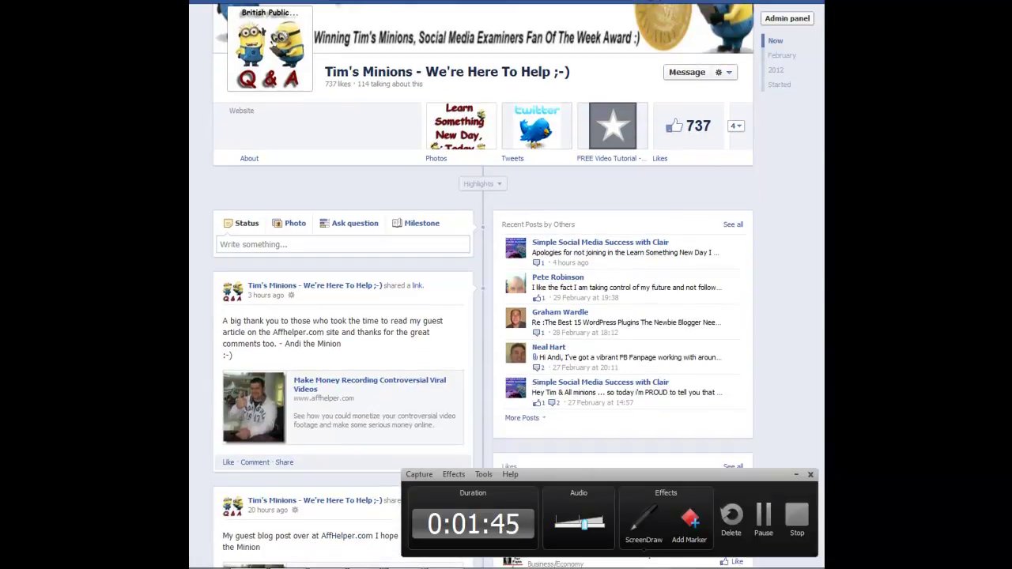
scroll(482, 316, "down", 4)
scroll(482, 316, "up", 1)
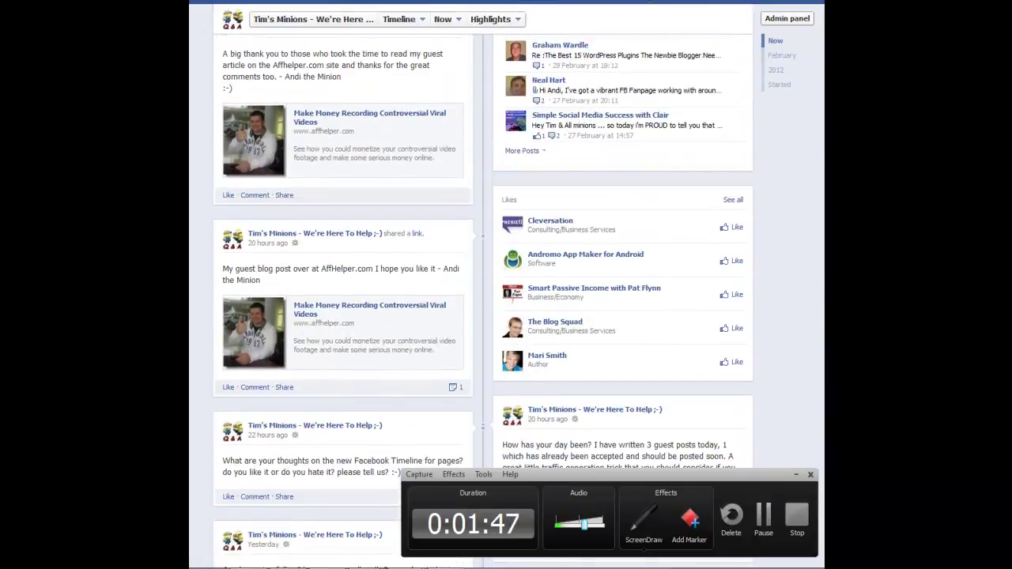
scroll(577, 187, "up", 1)
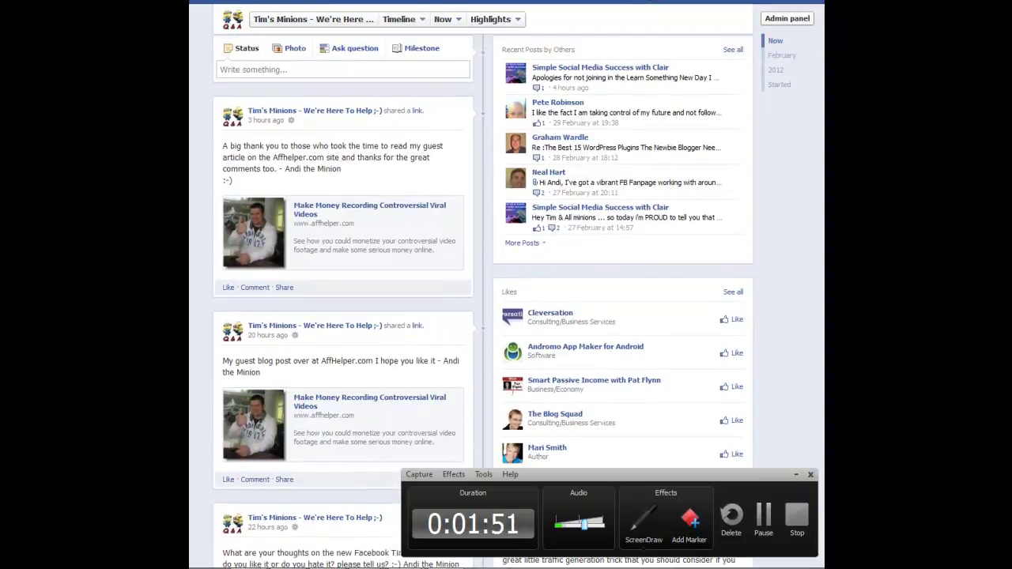
scroll(482, 301, "down", 5)
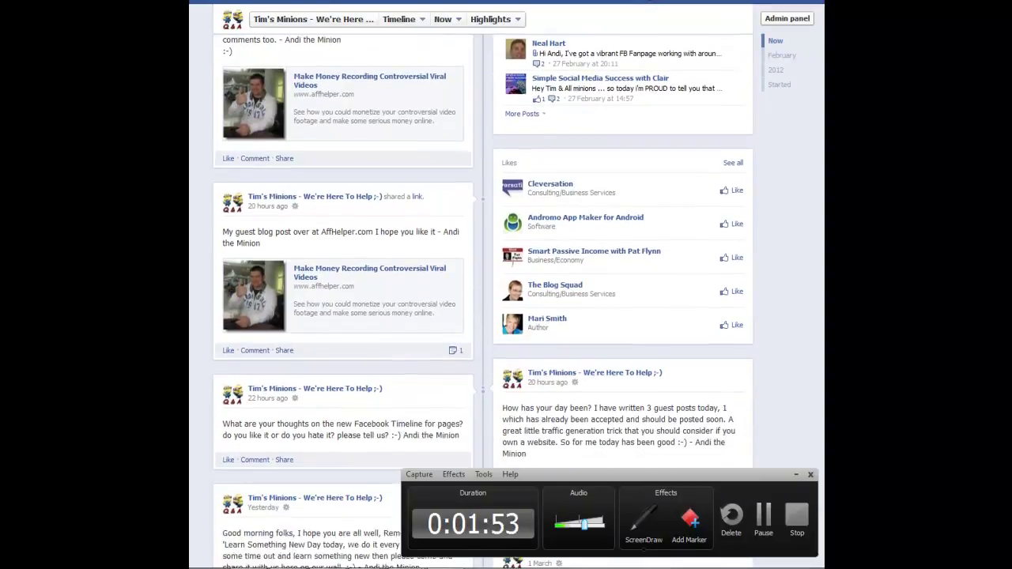
scroll(482, 301, "down", 4)
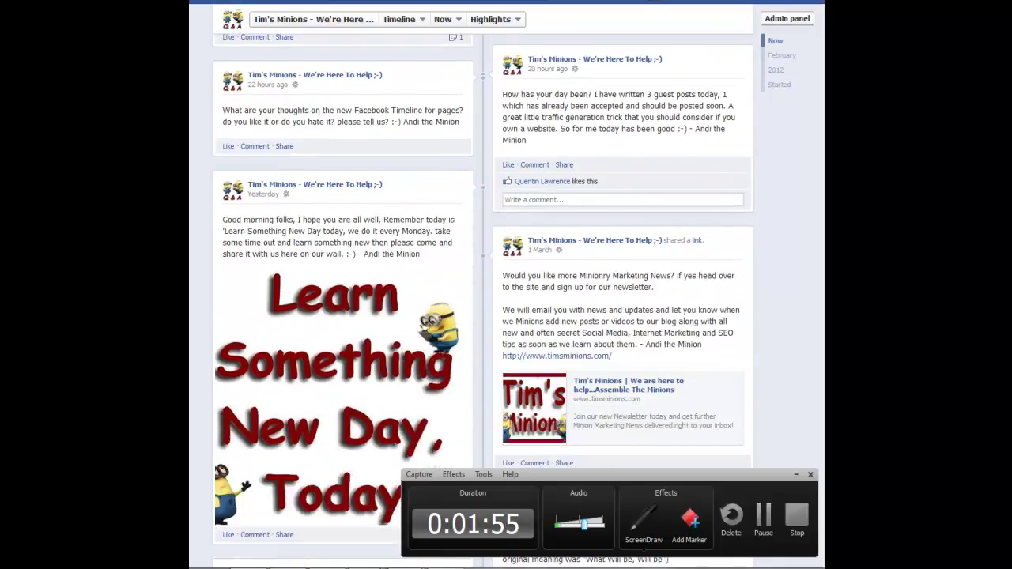
scroll(482, 301, "down", 3)
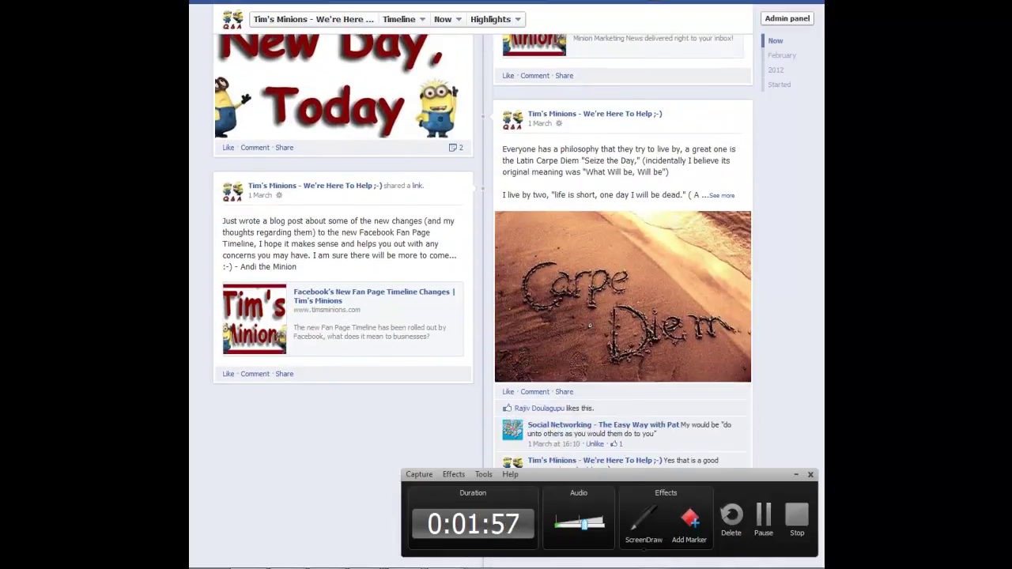
scroll(483, 301, "down", 6)
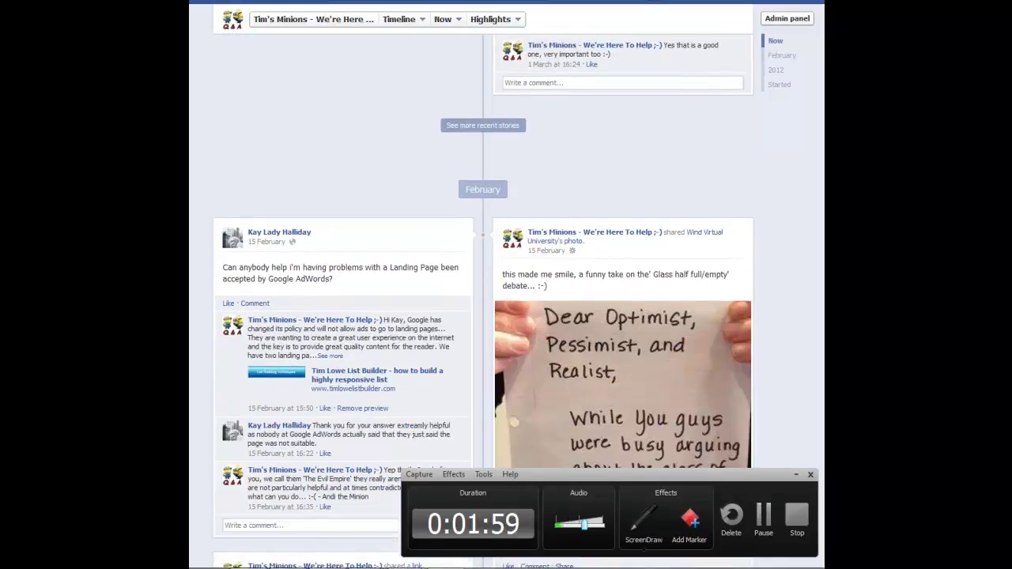
- Examine the timeline from the February posts through January 2012 back to the Joined Facebook entry
scroll(483, 301, "down", 1)
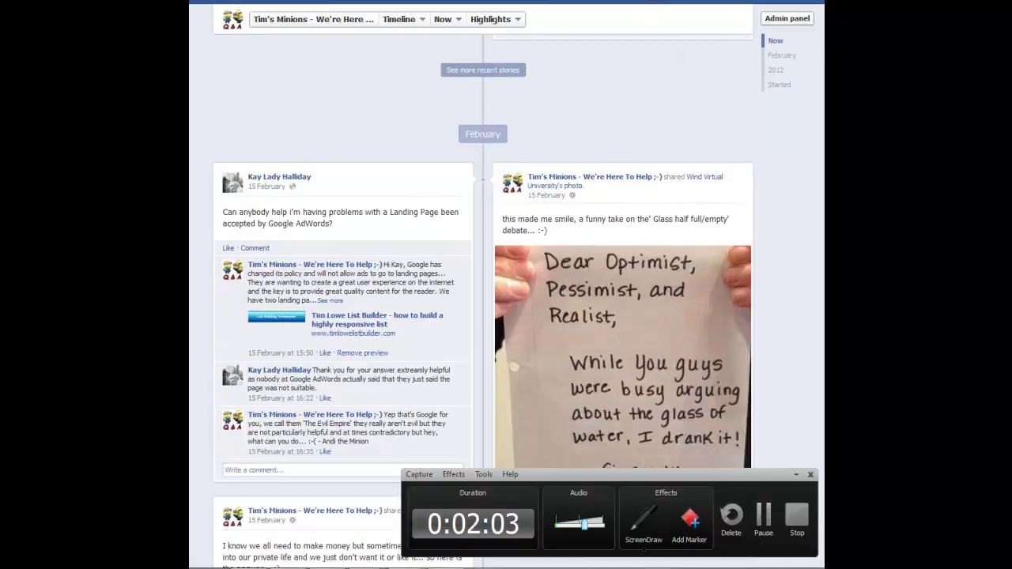
scroll(482, 301, "down", 5)
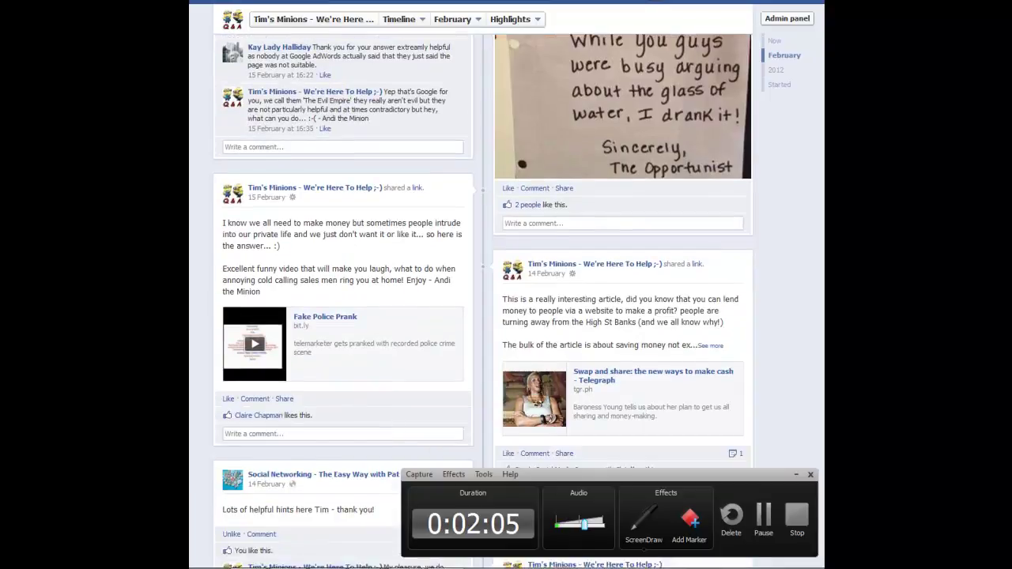
scroll(482, 300, "down", 7)
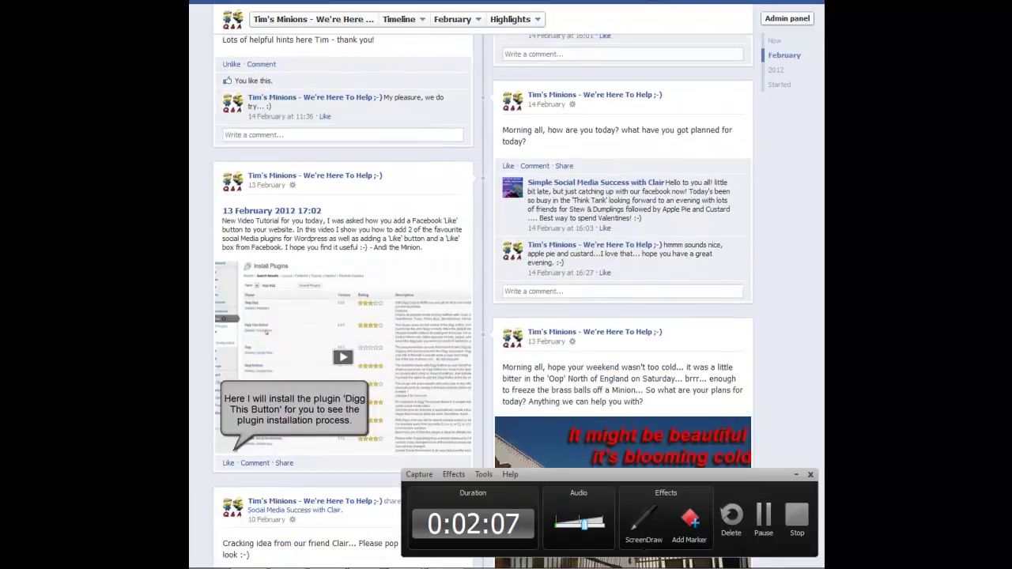
scroll(482, 300, "down", 7)
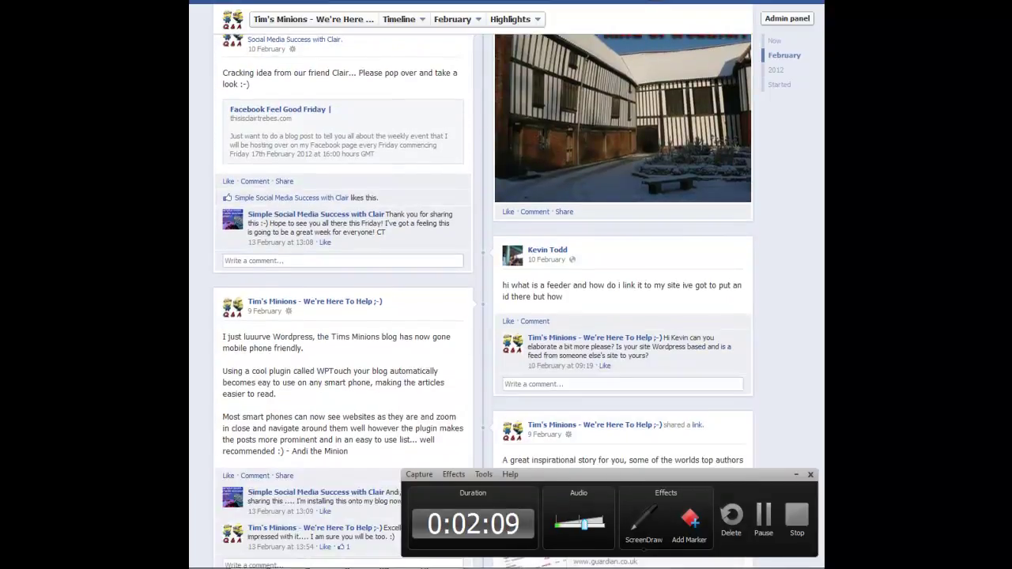
scroll(482, 300, "down", 10)
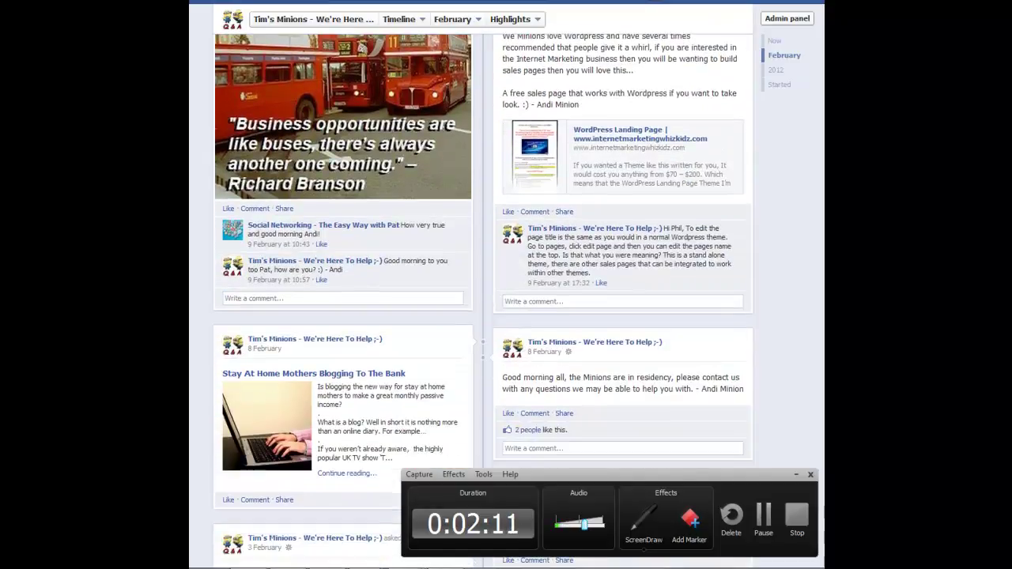
scroll(482, 300, "down", 12)
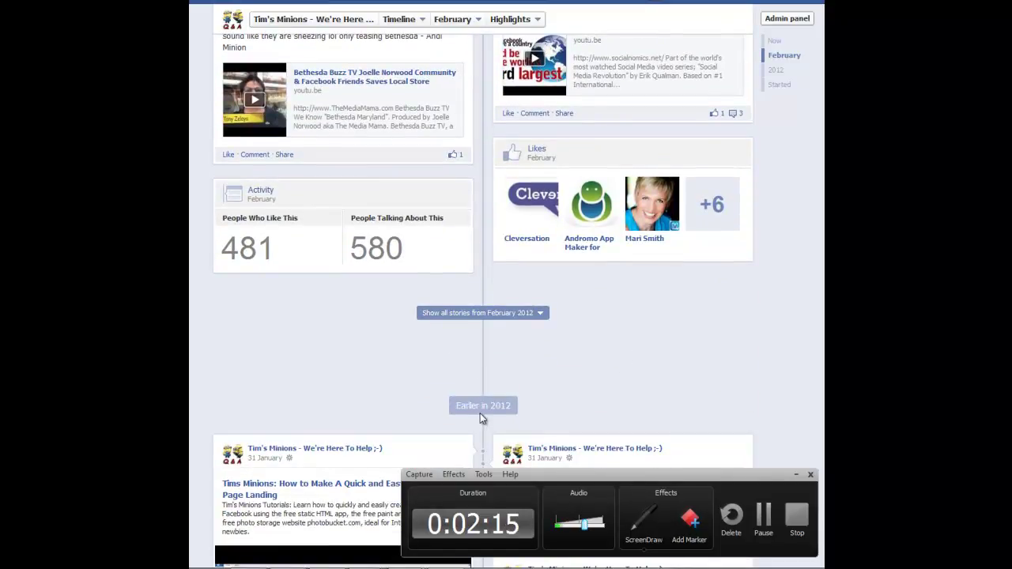
scroll(482, 301, "down", 15)
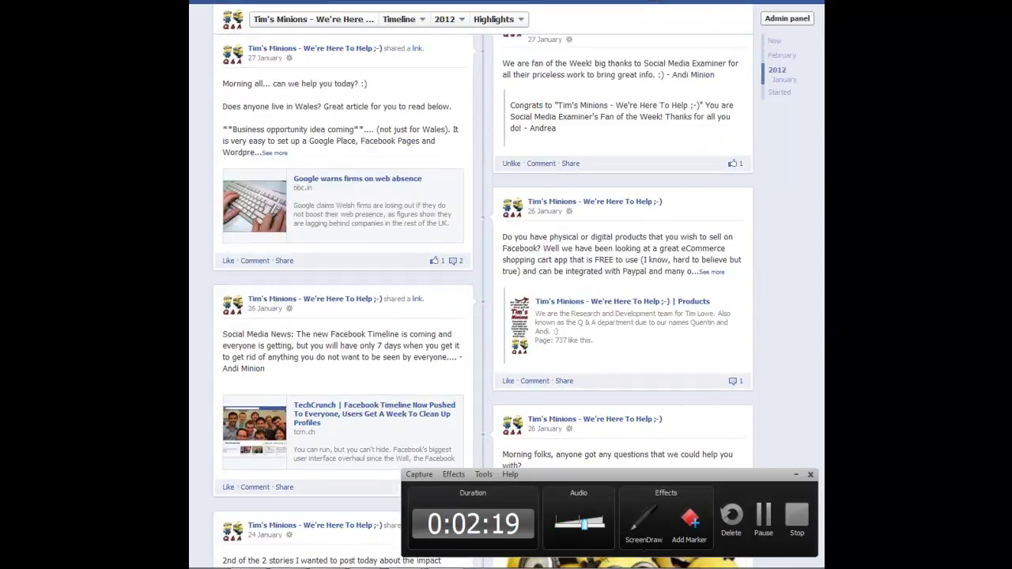
scroll(482, 301, "down", 15)
scroll(482, 300, "down", 15)
scroll(482, 300, "down", 1)
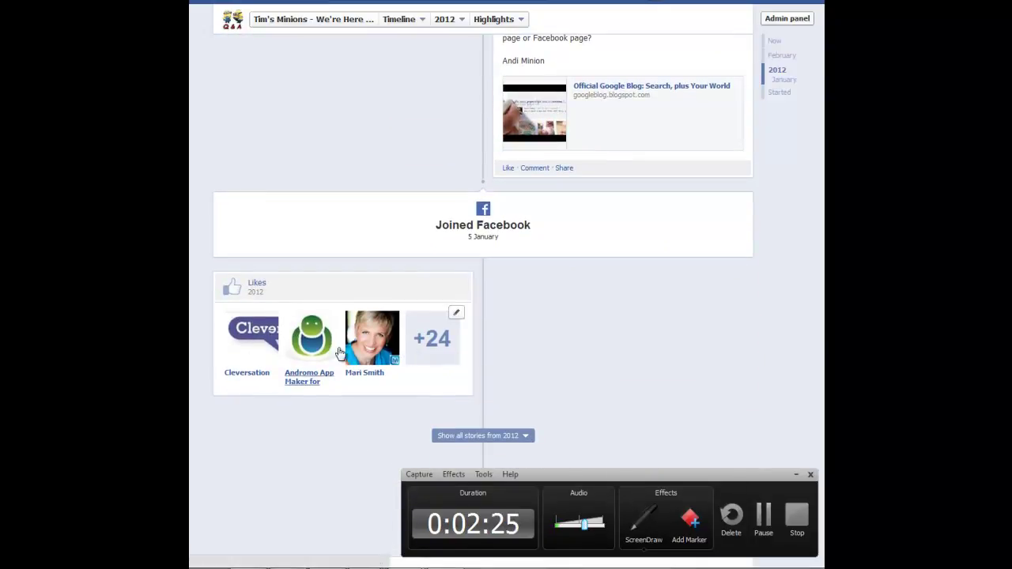
- Browse the full list of pages liked in 2012, view the SocialRank page and return to the Tim's Minions page
left_click(433, 339)
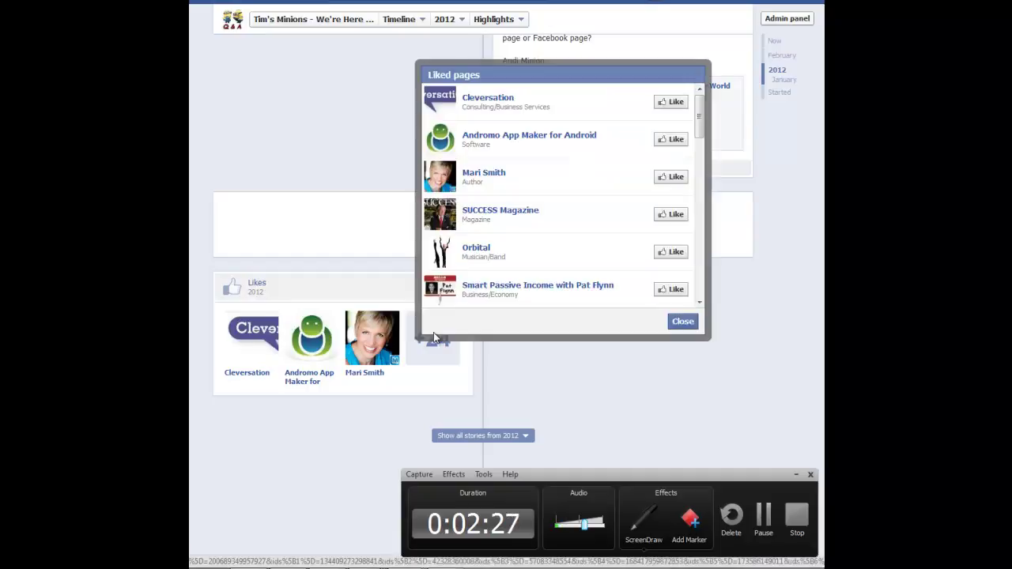
left_click_drag(700, 118, 700, 164)
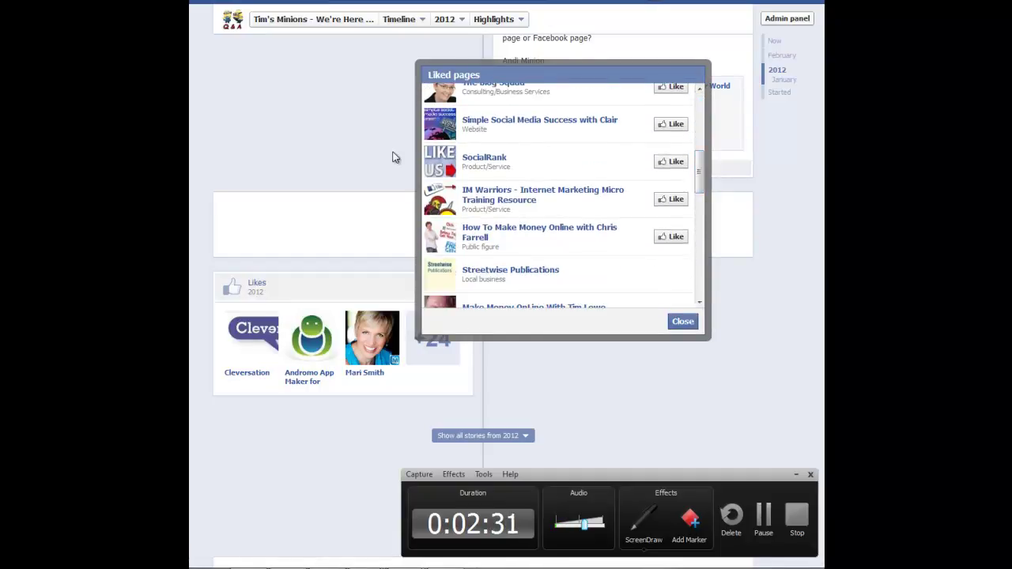
left_click(484, 161)
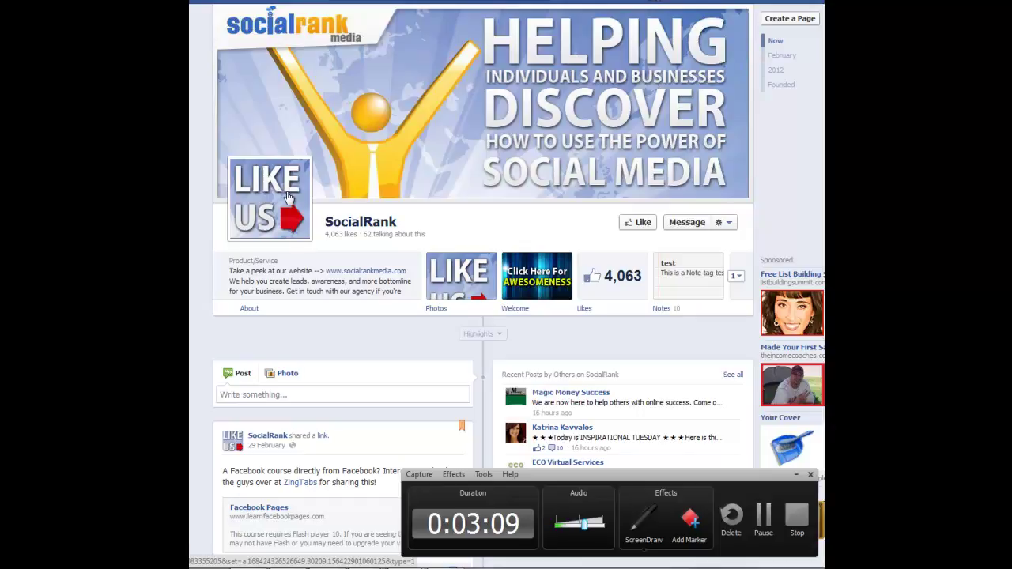
key("alt+Left")
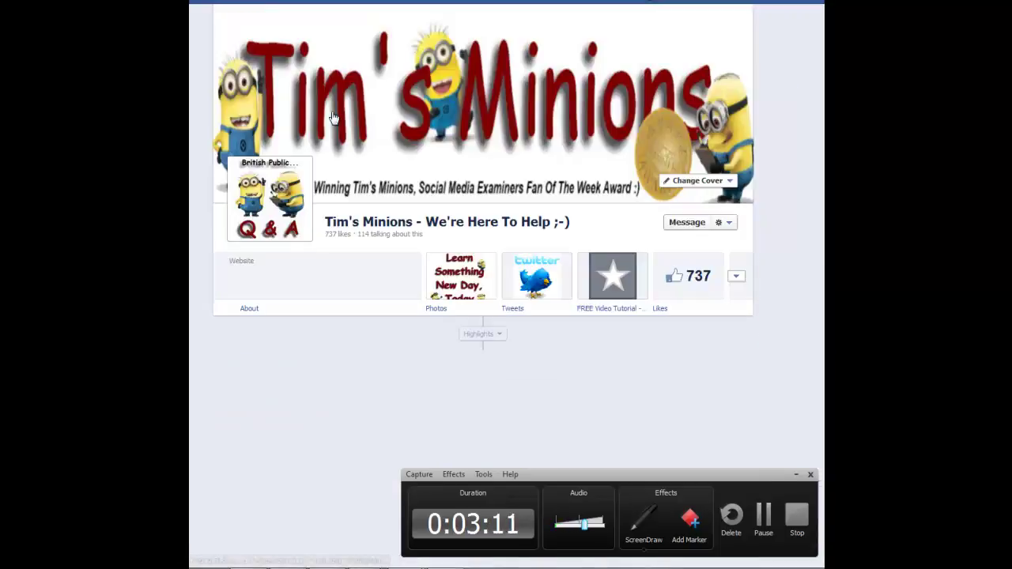
- Circle the page's Message button in red with ScreenDraw, add an arrow pointing at it and end the drawing mode
scroll(823, 263, "down", 2)
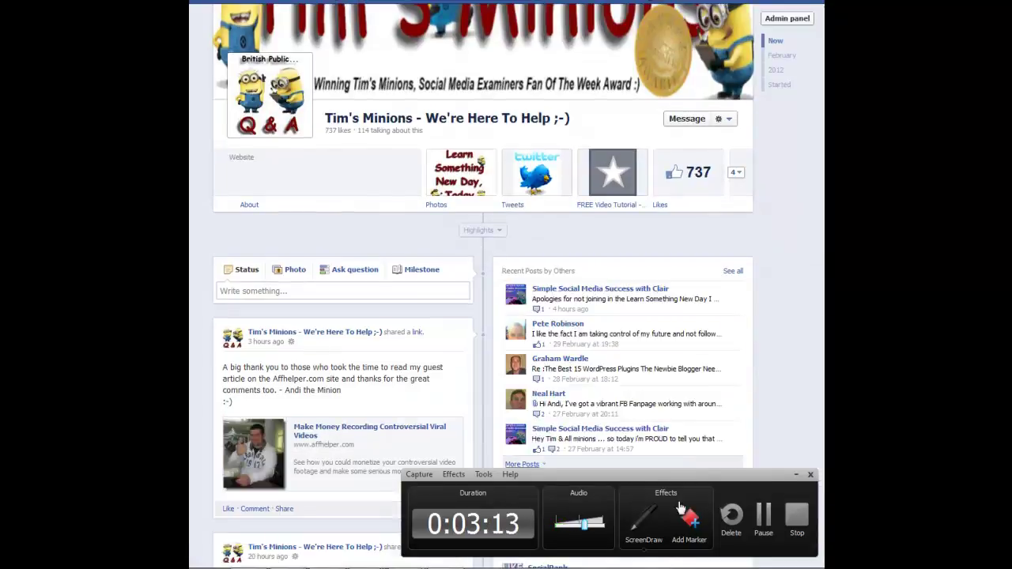
left_click(644, 523)
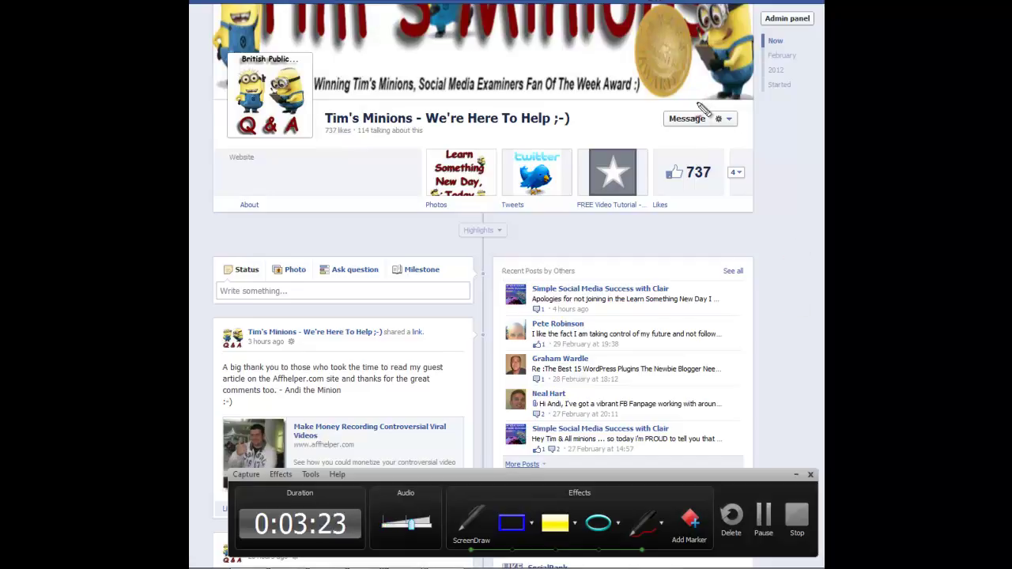
mouse_move(698, 105)
left_mouse_down()
mouse_move(681, 104)
mouse_move(661, 131)
mouse_move(706, 128)
mouse_move(708, 113)
left_mouse_up()
mouse_move(695, 148)
left_mouse_down()
mouse_move(695, 127)
mouse_move(685, 140)
mouse_move(695, 127)
mouse_move(715, 136)
left_mouse_up()
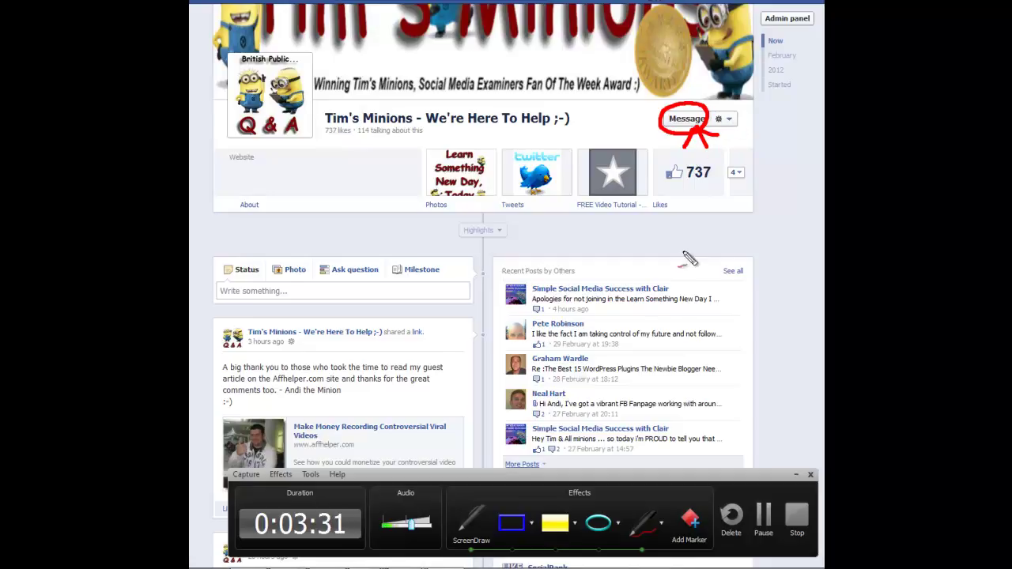
left_click(478, 550)
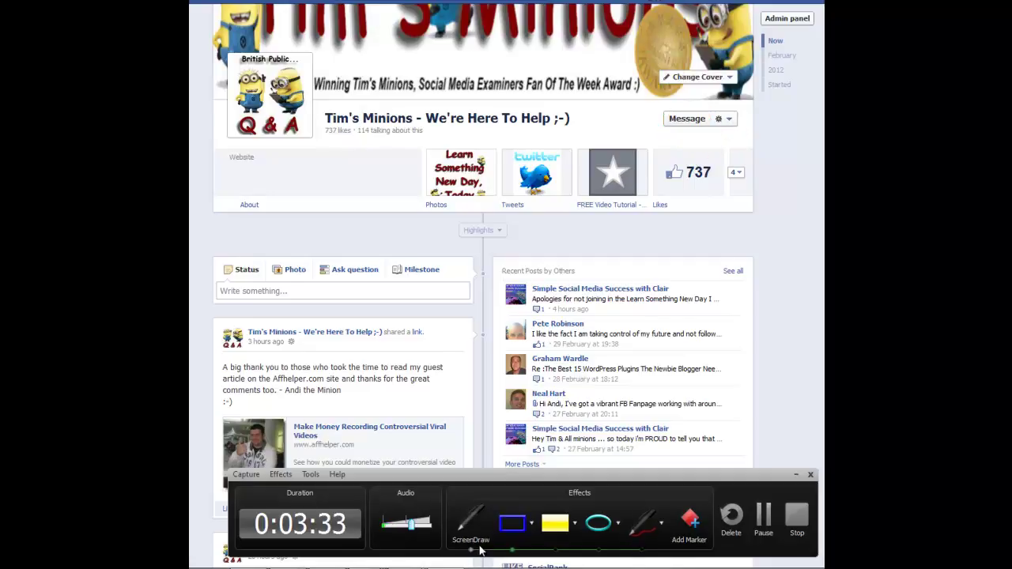
- Review the page's settings options, including Unlike, and the full set of app tiles, closing both again
left_click(727, 120)
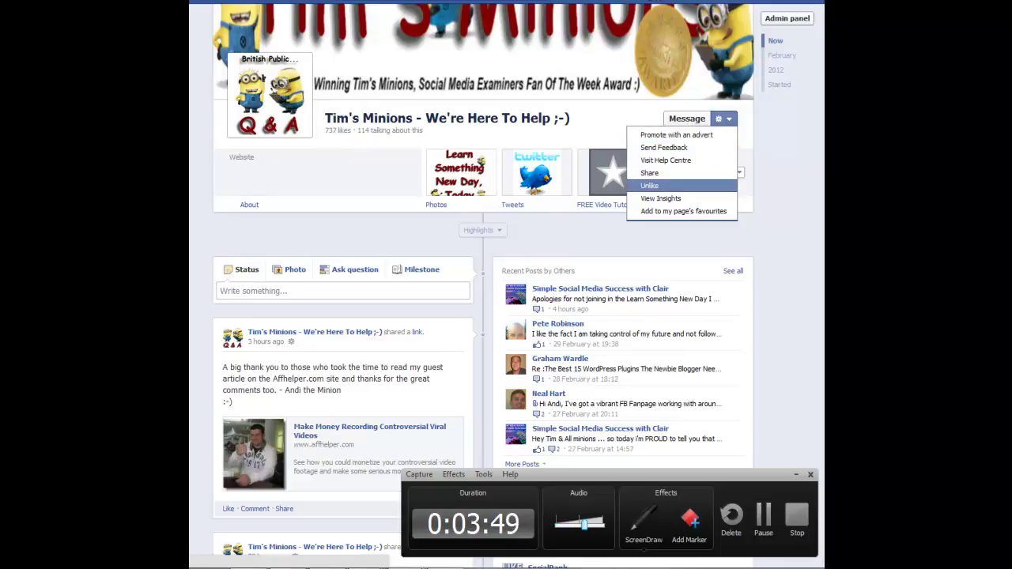
left_click(801, 165)
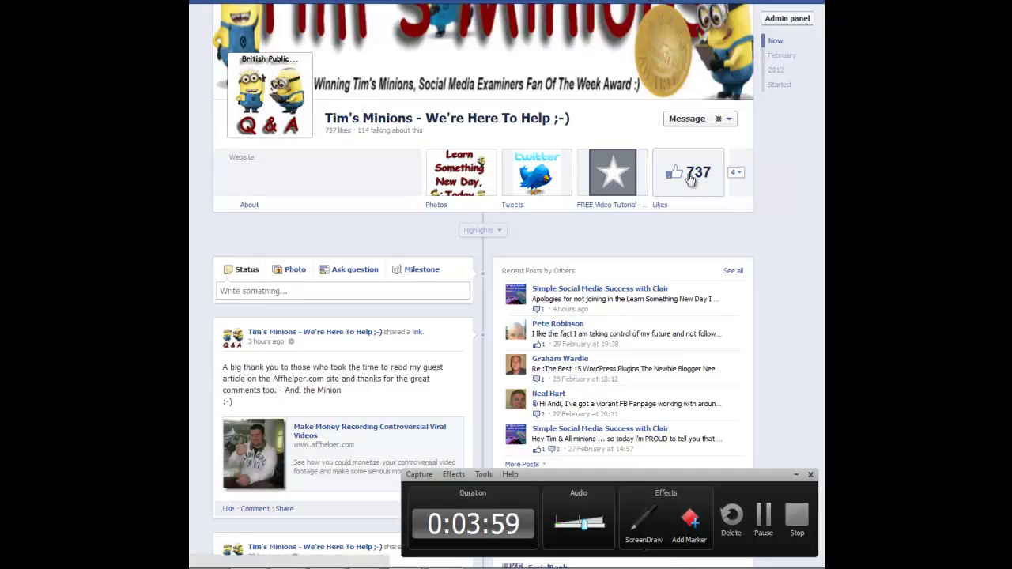
left_click(740, 174)
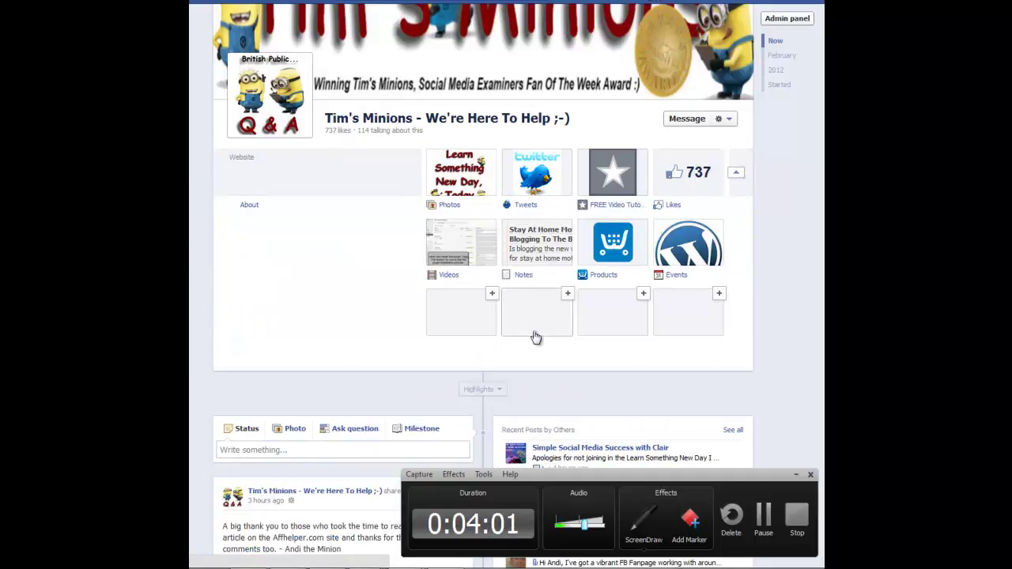
left_click(736, 174)
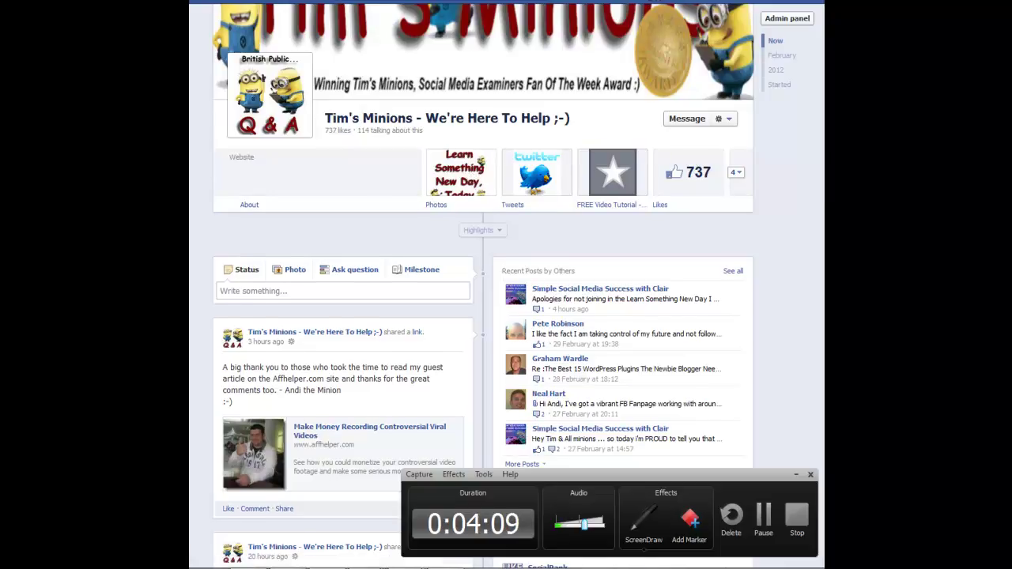
- Open the FREE Video Tutorial app from its tile and examine its welcome page down to the minion graphics below the video
scroll(801, 165, "up", 2)
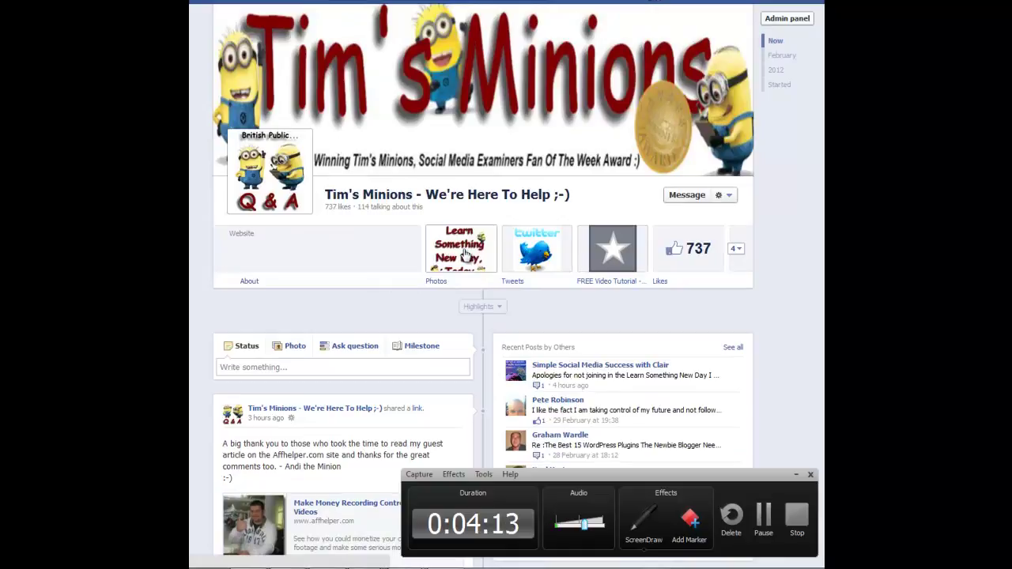
left_click(621, 251)
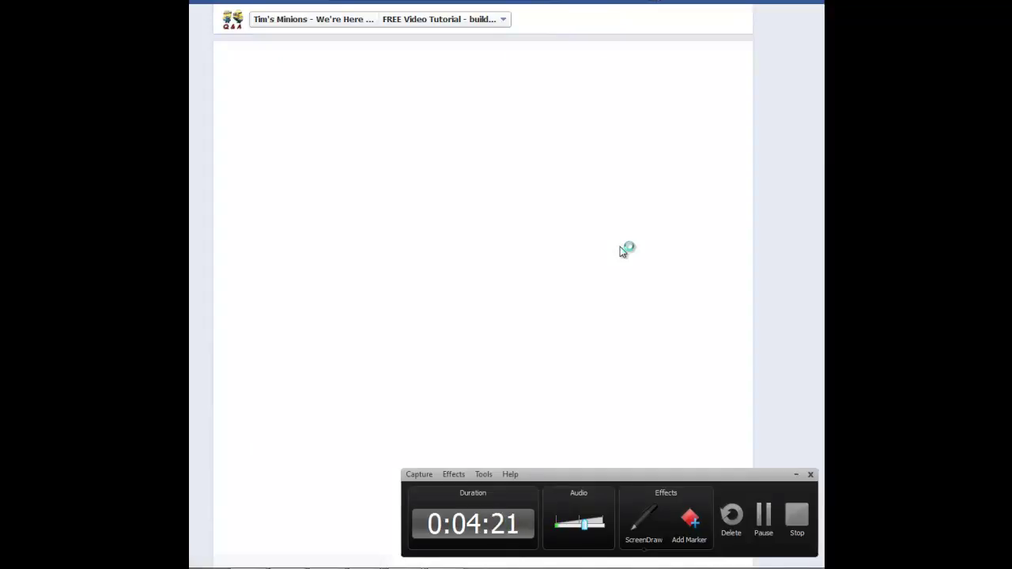
left_click(643, 108)
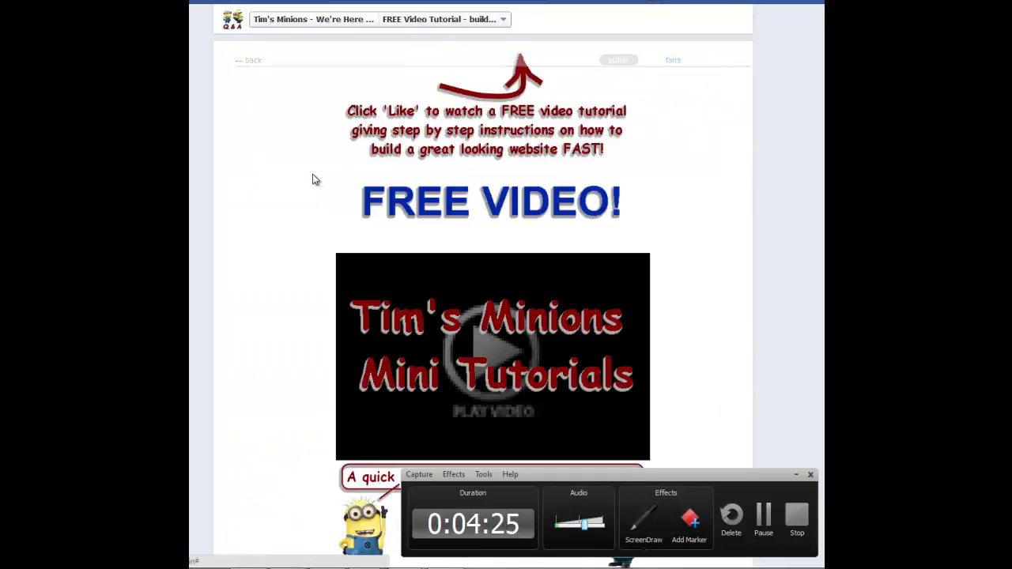
scroll(305, 197, "down", 3)
scroll(305, 197, "up", 3)
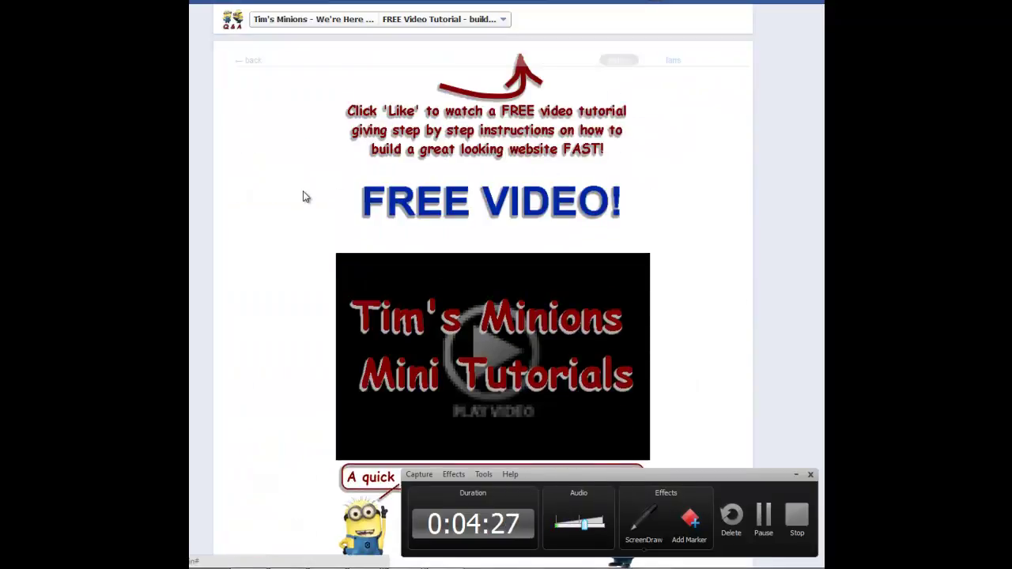
scroll(305, 197, "down", 3)
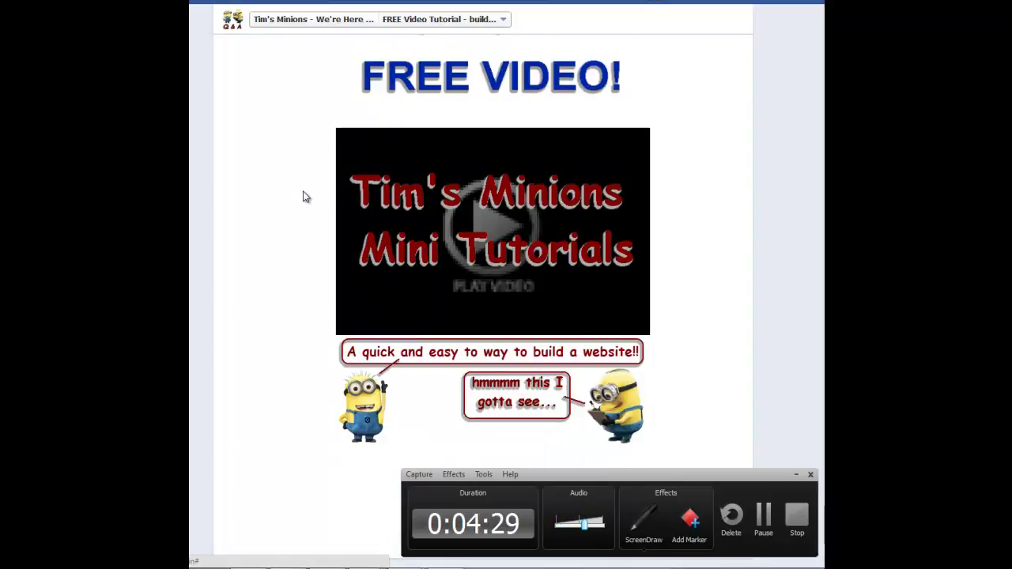
scroll(305, 196, "up", 3)
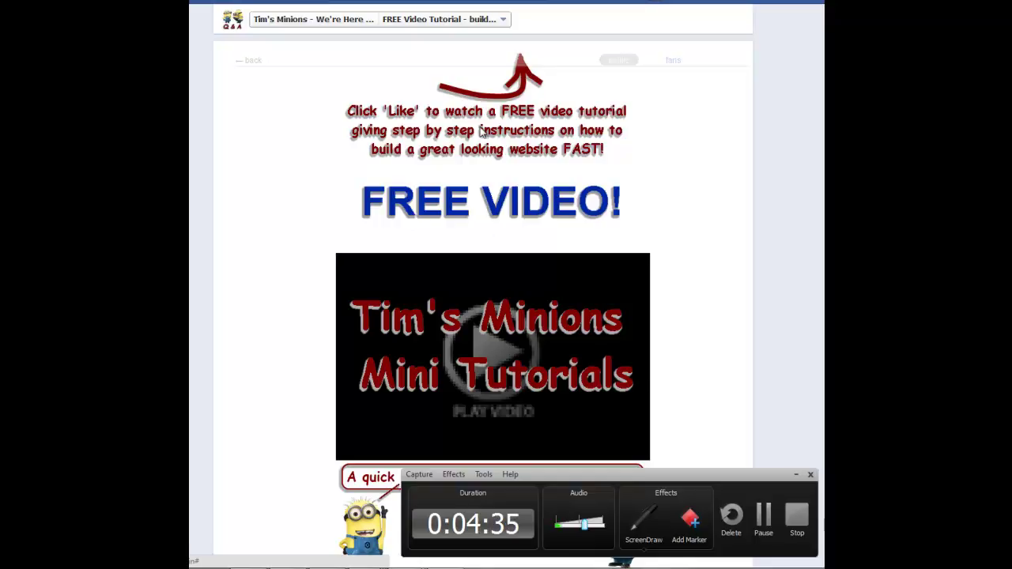
scroll(490, 316, "down", 3)
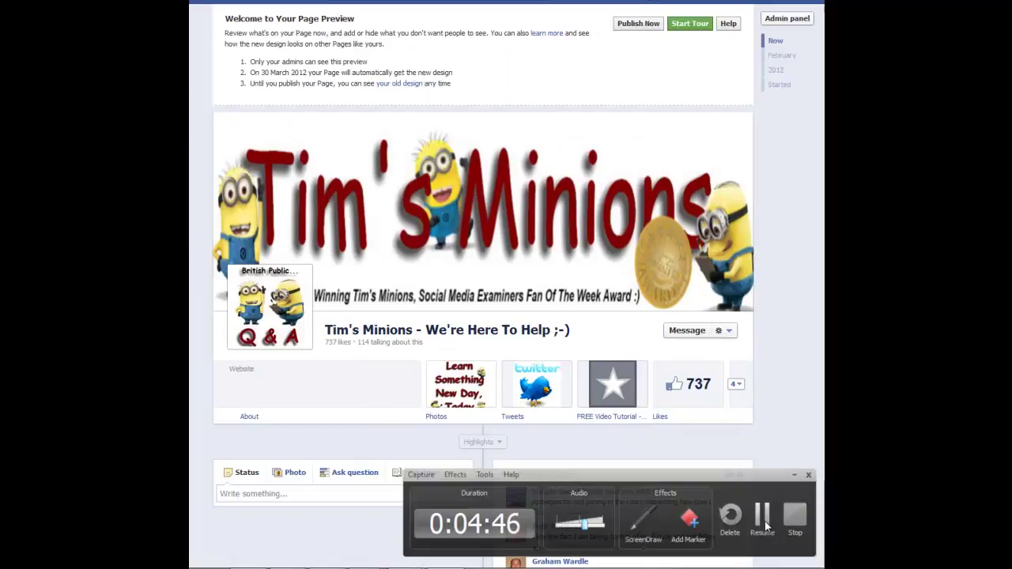
- Resume the recording, expand the full set of app tiles and swap the FREE Video Tutorial tile's position with Likes
left_click(763, 523)
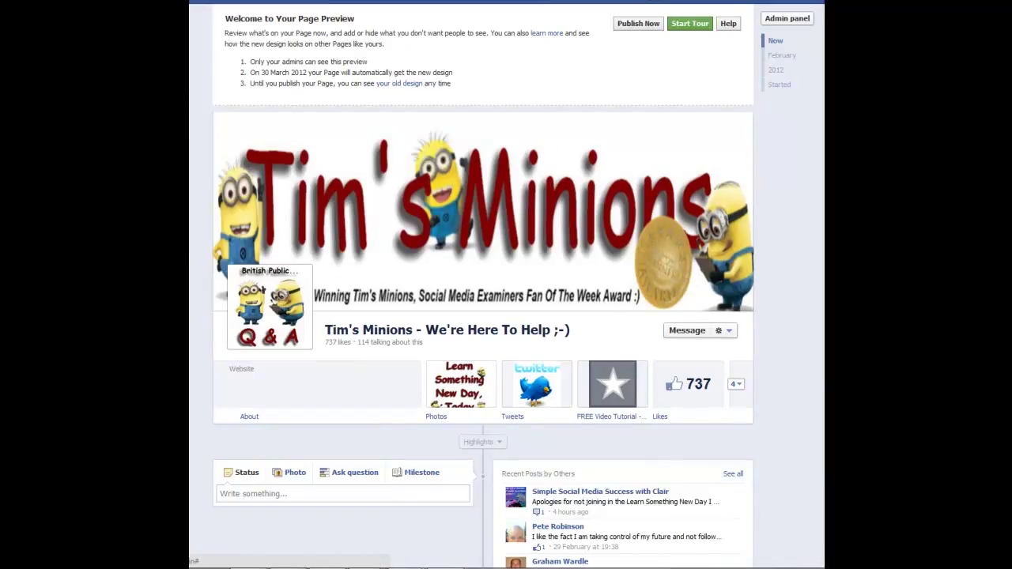
scroll(329, 261, "down", 2)
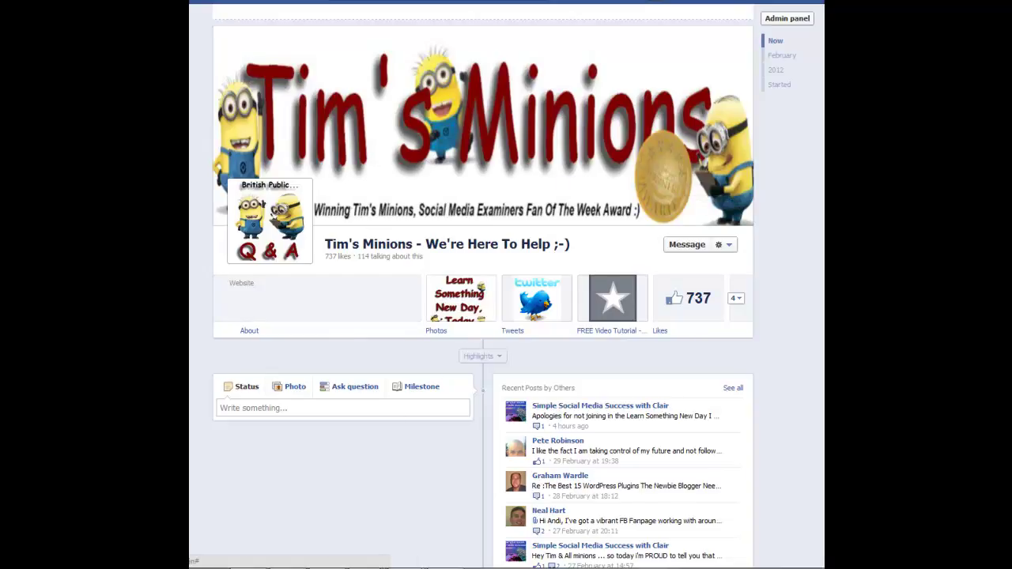
scroll(483, 285, "down", 5)
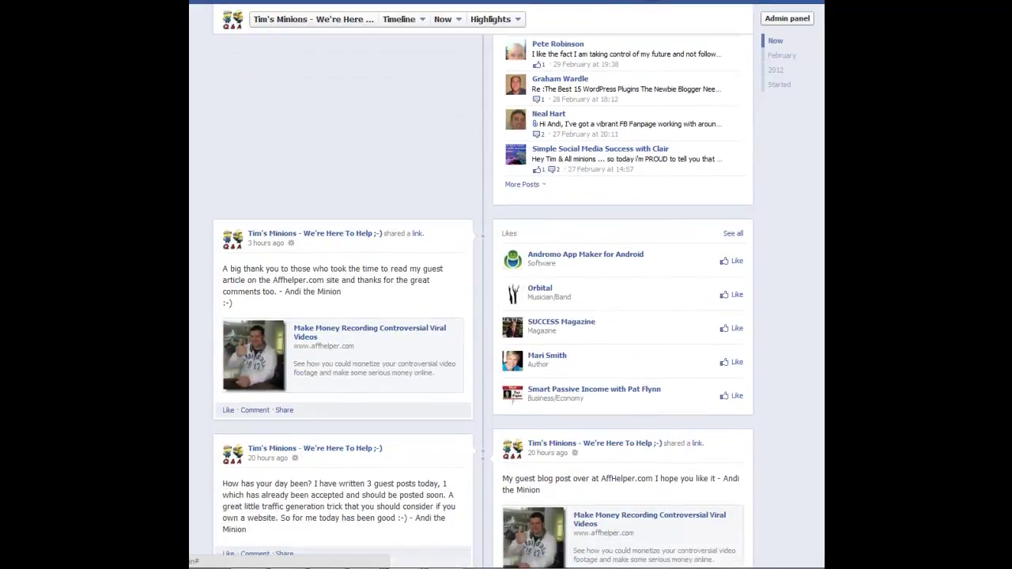
scroll(483, 284, "up", 4)
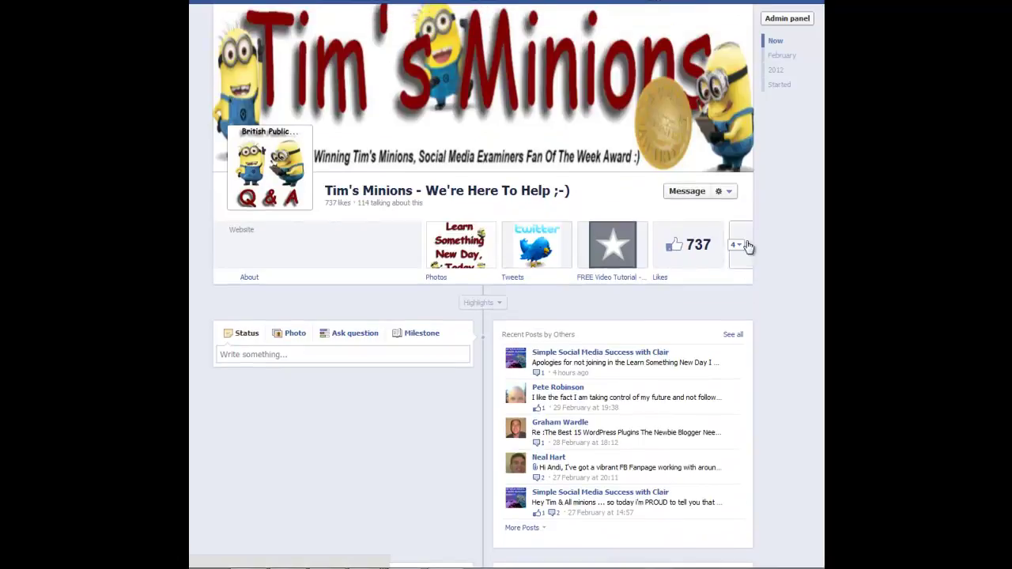
left_click(740, 247)
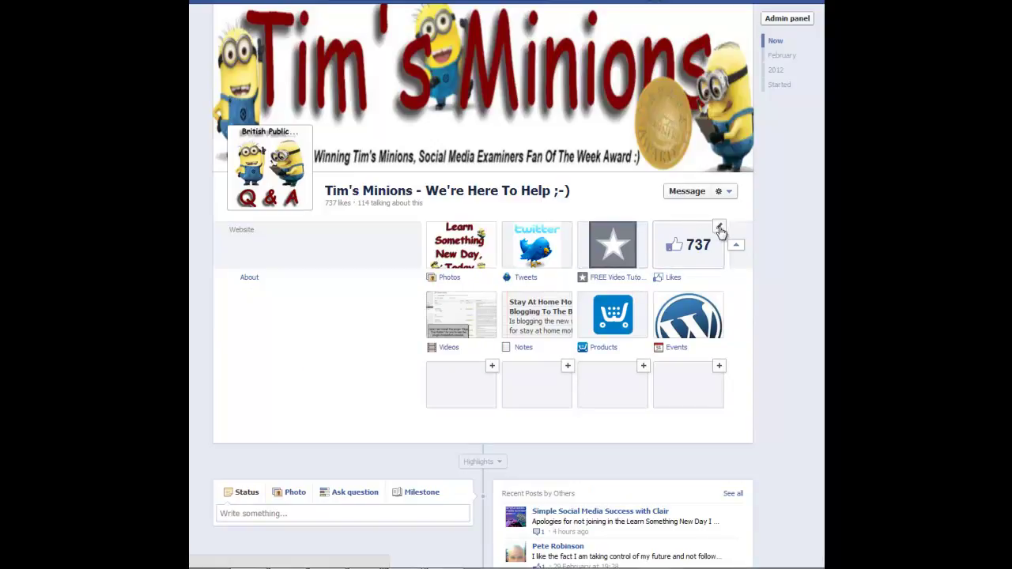
left_click(644, 228)
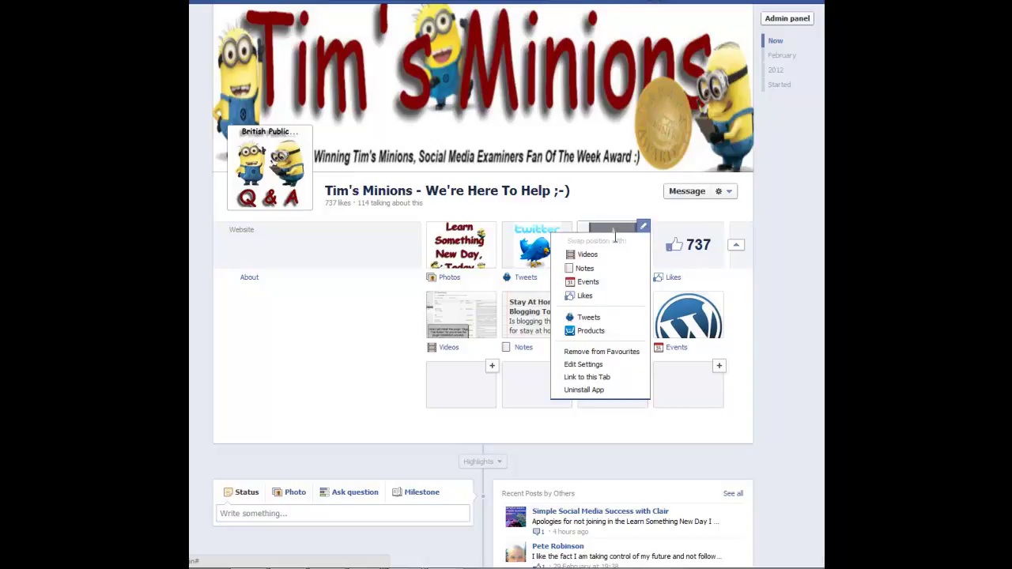
left_click(584, 297)
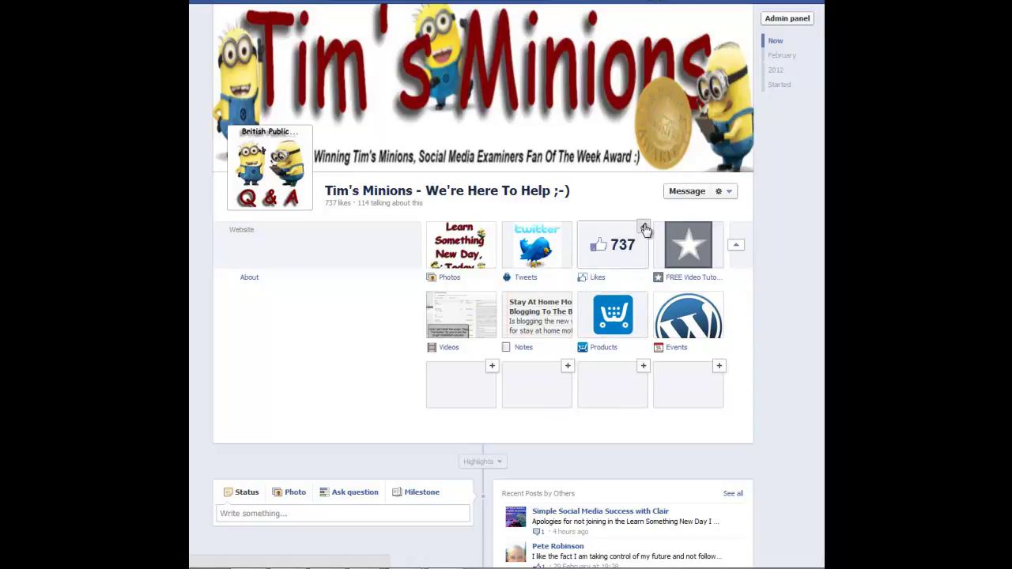
- Swap the Likes tile's position with Tweets and collapse the app tiles
left_click(644, 228)
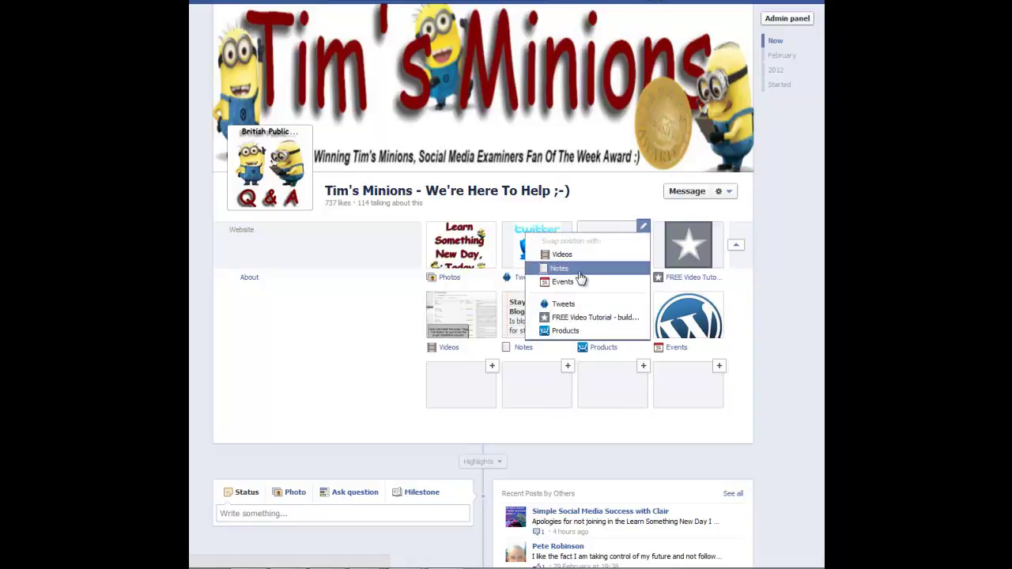
left_click(576, 313)
left_click_drag(607, 251, 546, 251)
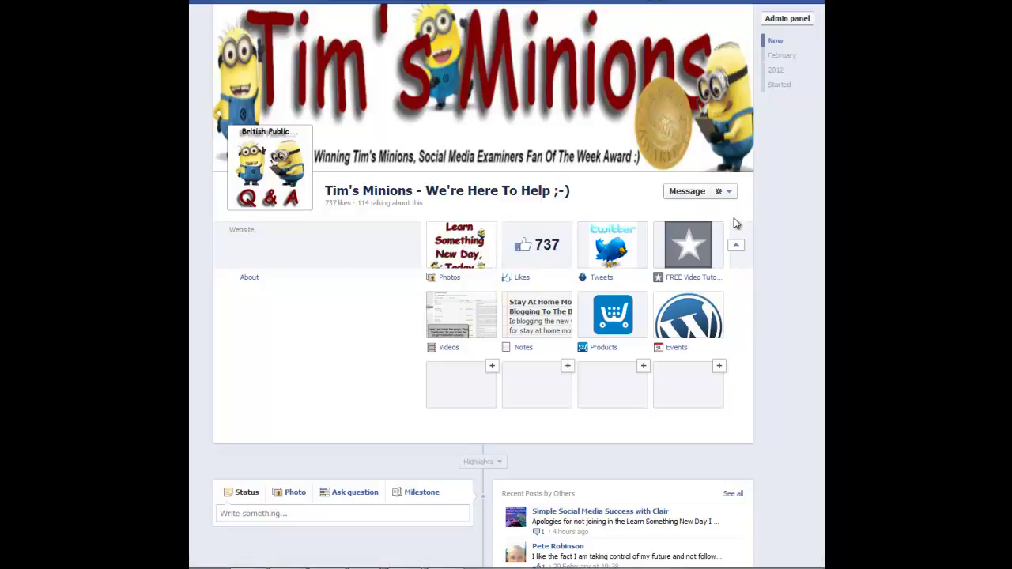
left_click(735, 245)
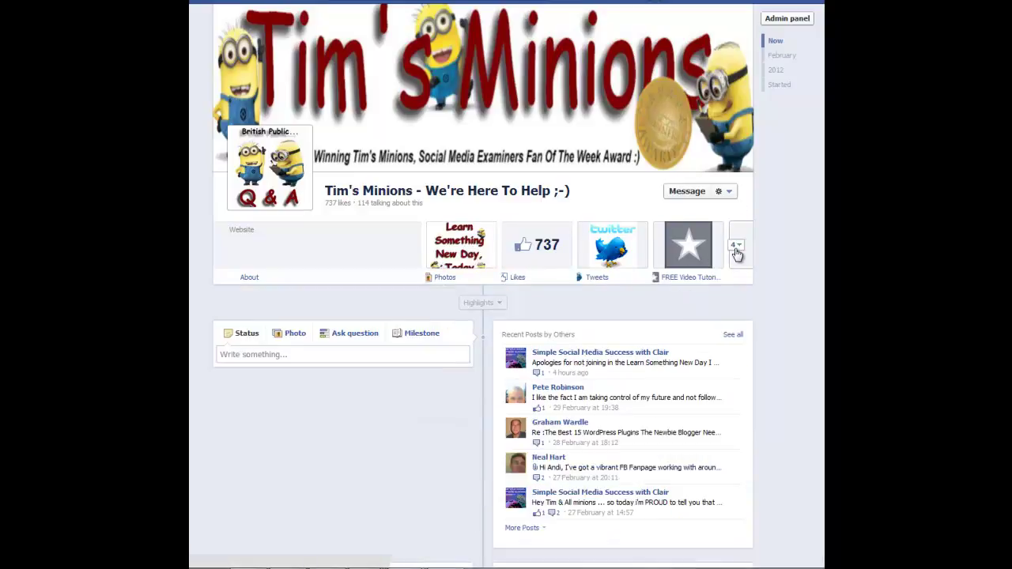
- Show the admin panel, view the full list of people who like the page and close the list
left_click(802, 20)
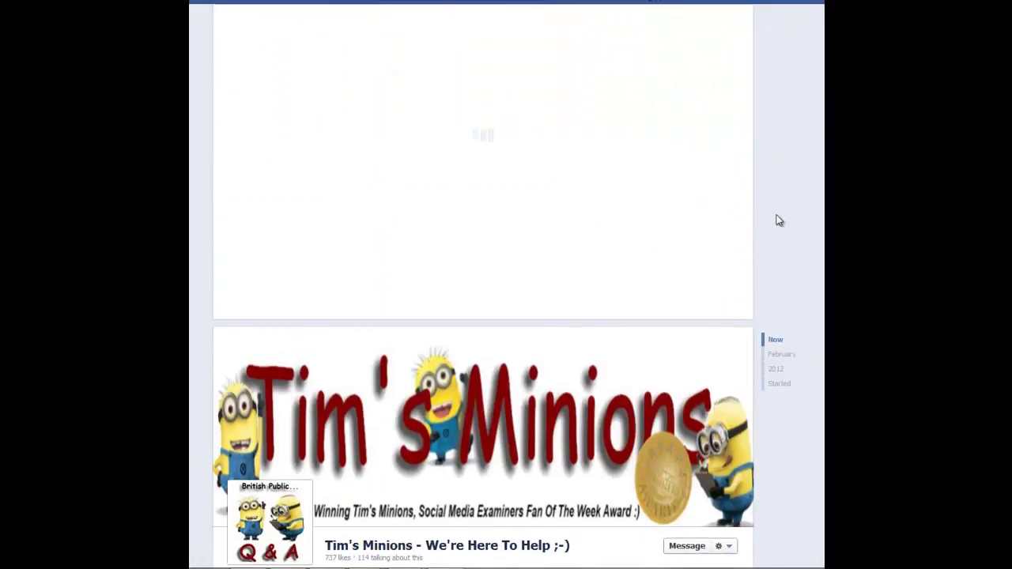
scroll(822, 260, "up", 1)
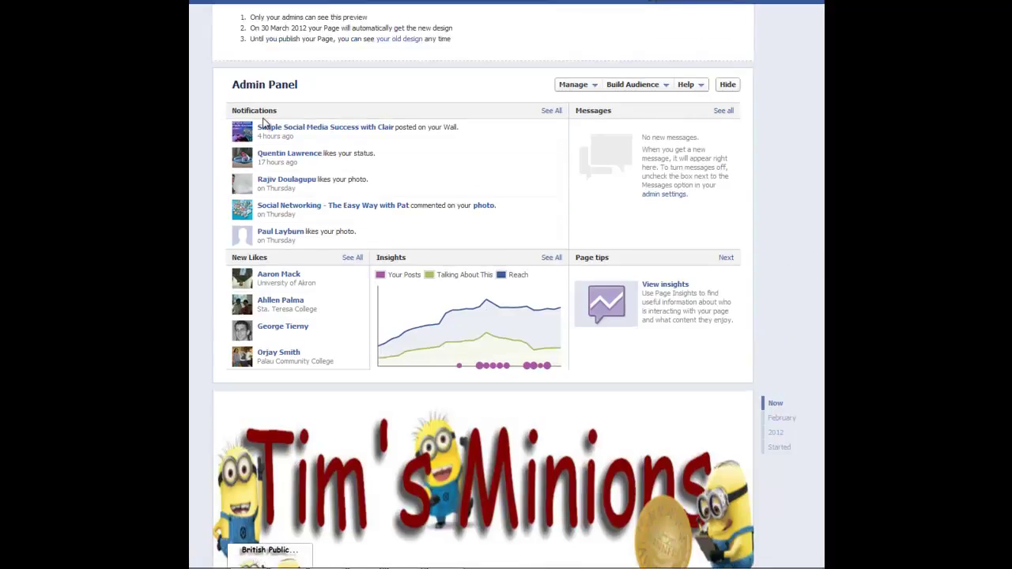
mouse_move(399, 365)
left_click(352, 258)
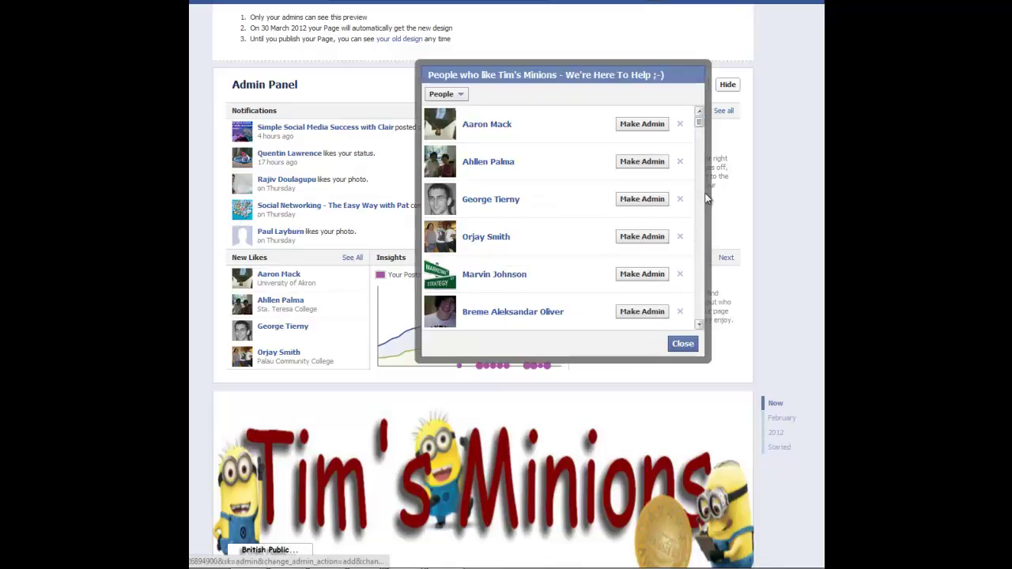
left_click(682, 343)
- View the full Insights overview, return to the admin panel and examine the Build Audience options
left_click(551, 258)
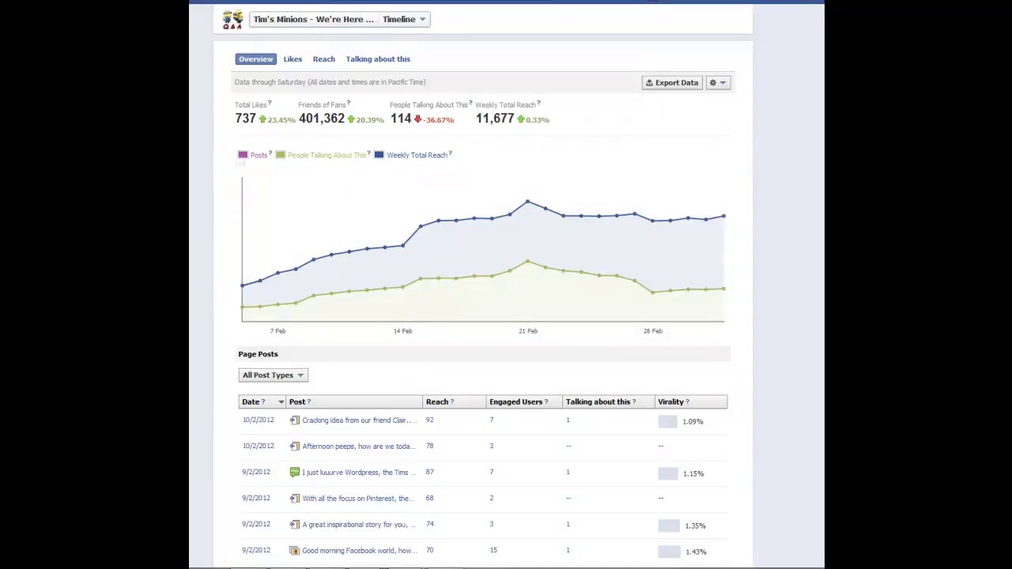
key("alt+Left")
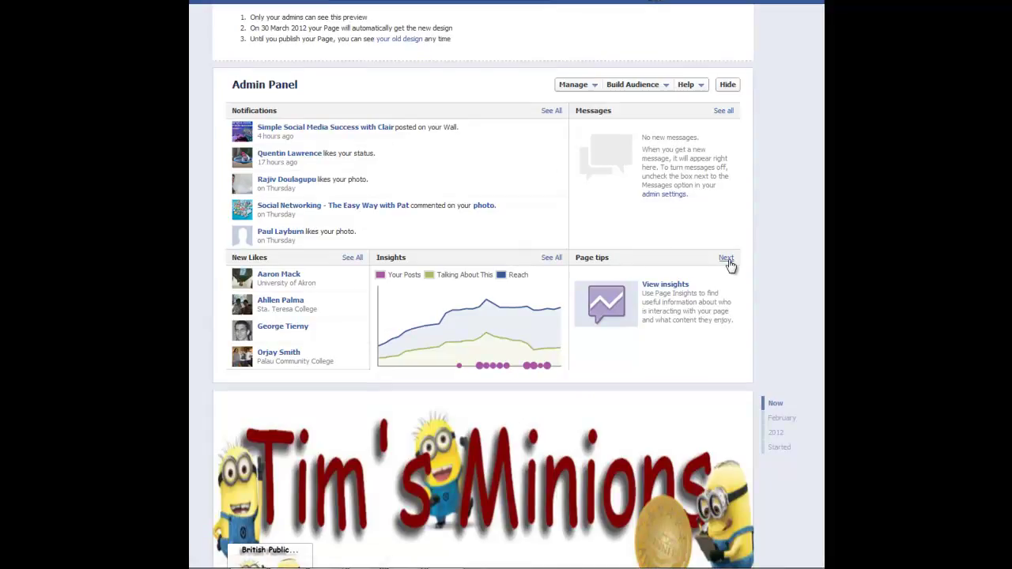
left_click(666, 87)
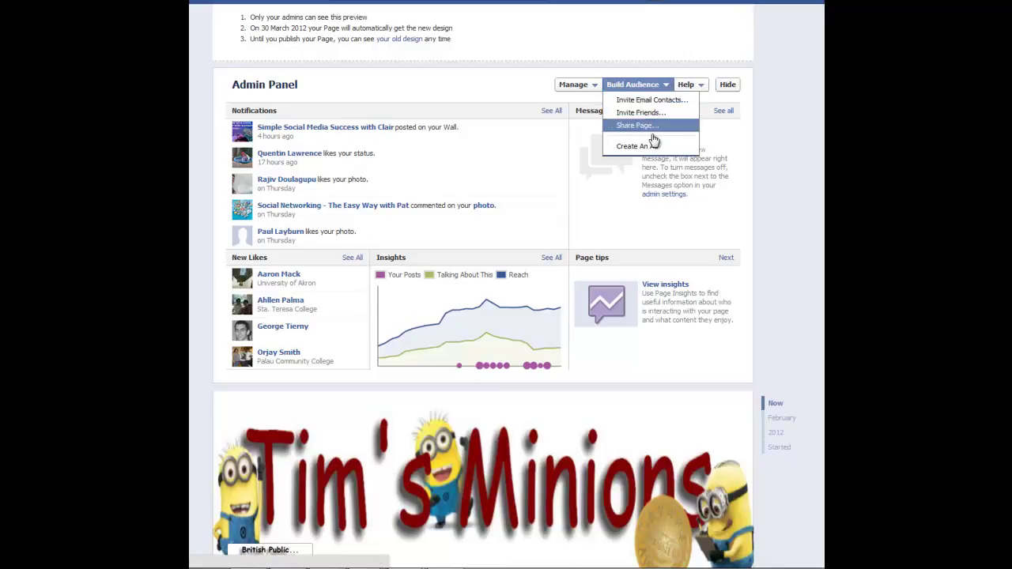
- Open the page for editing from the Manage options and review its permissions, including the Age restrictions choices
left_click(595, 85)
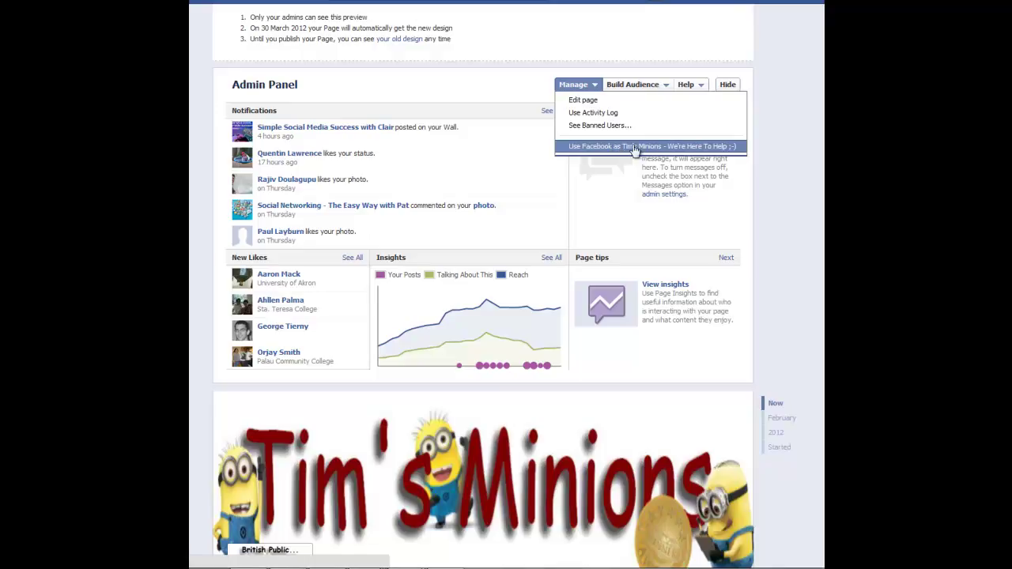
left_click(590, 102)
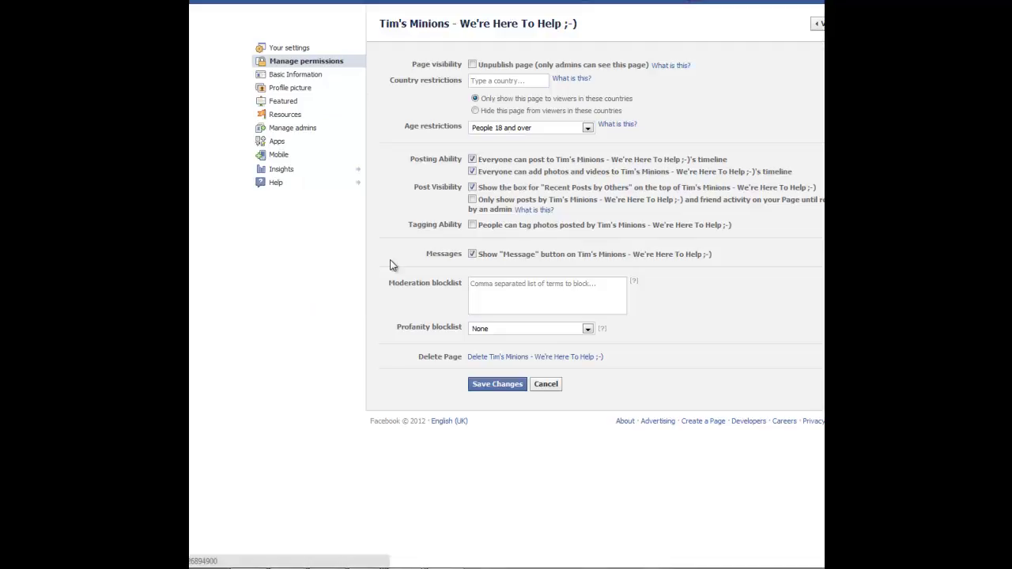
left_click(587, 128)
left_click(588, 129)
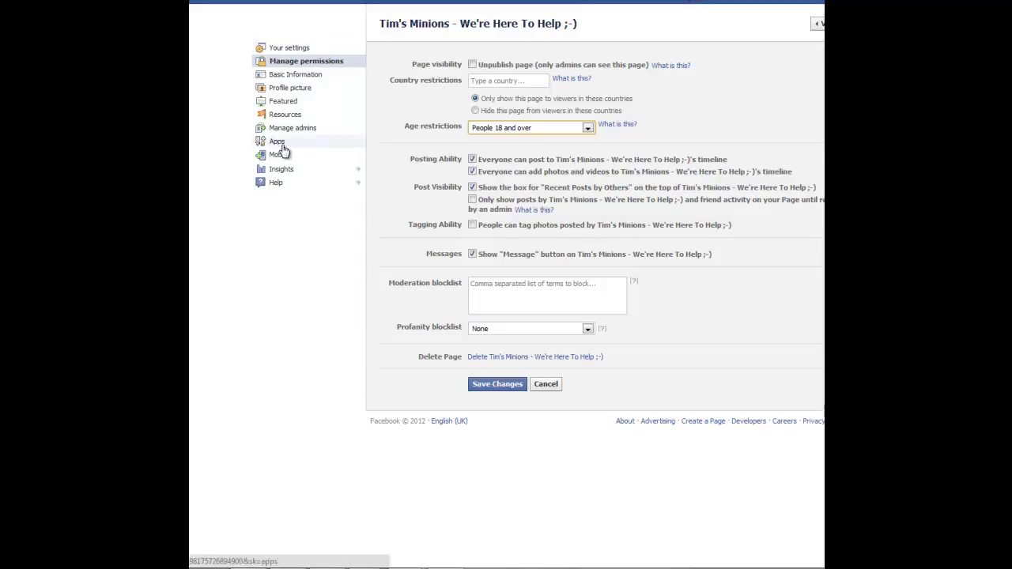
- Review the page's Basic Information settings and its full list of added apps
left_click(289, 78)
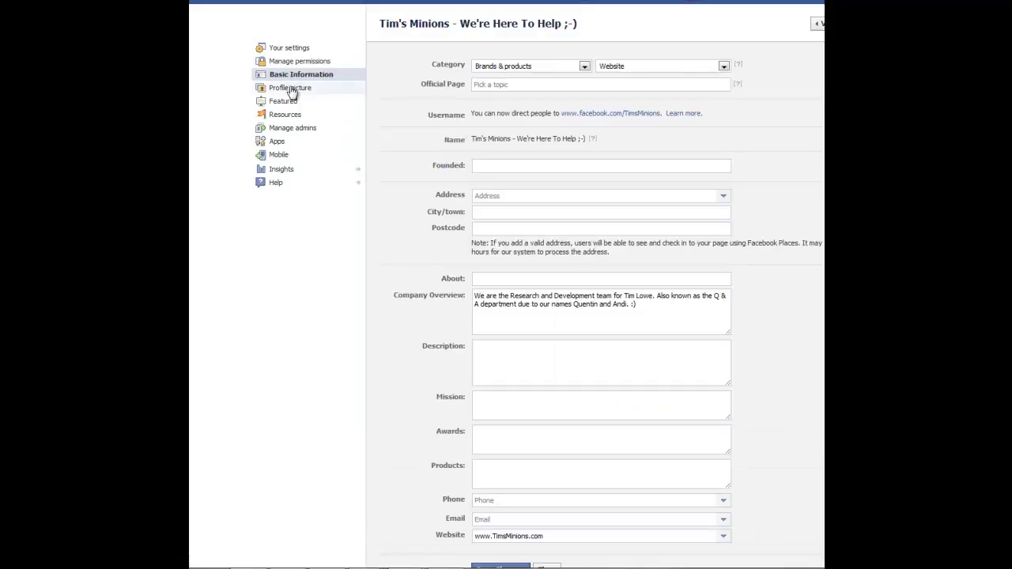
scroll(305, 226, "down", 2)
scroll(306, 226, "up", 2)
left_click(279, 142)
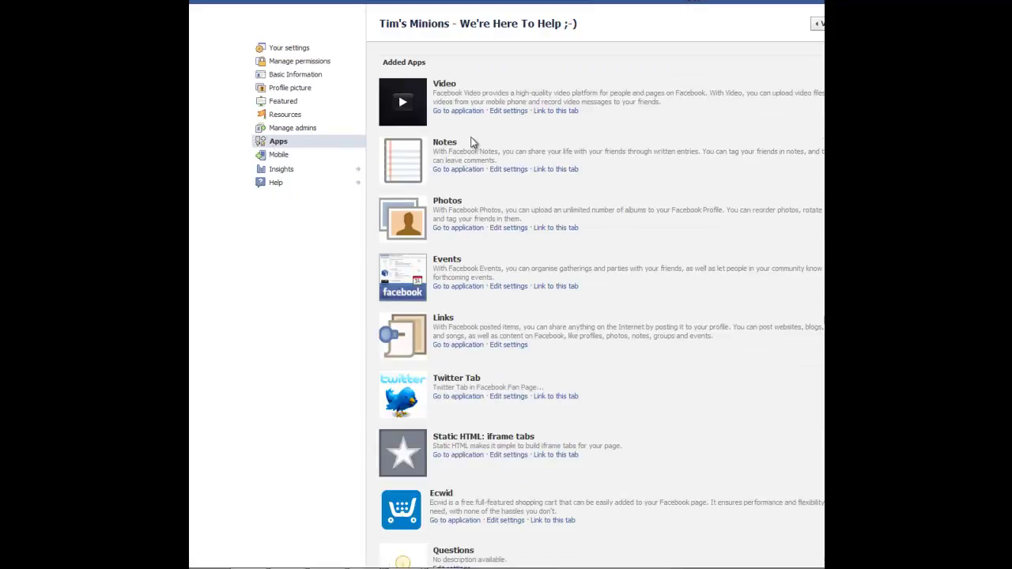
scroll(480, 314, "down", 3)
scroll(480, 356, "up", 3)
- Return from the app settings to the page and hide the admin panel
left_click(818, 24)
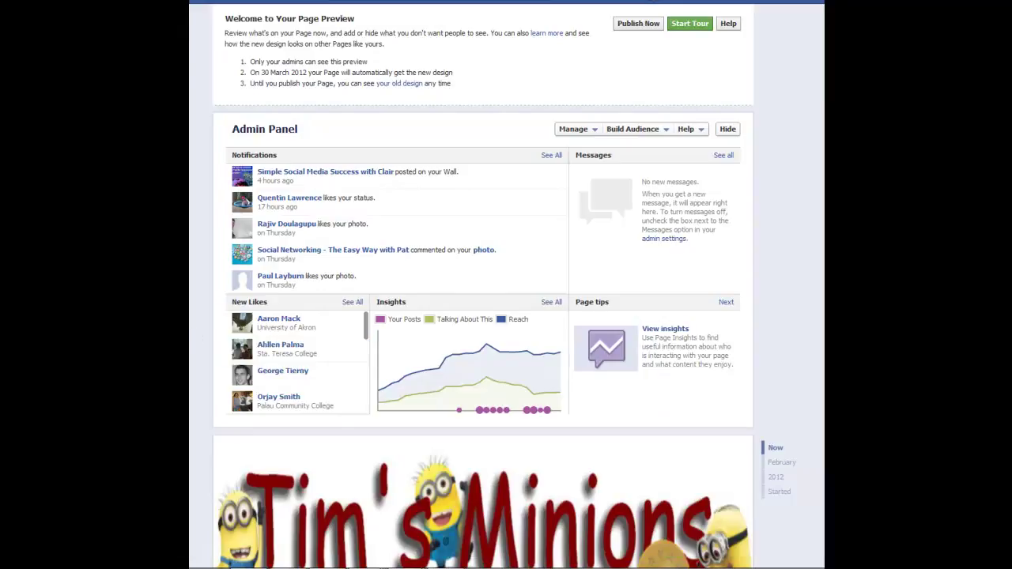
left_click(733, 130)
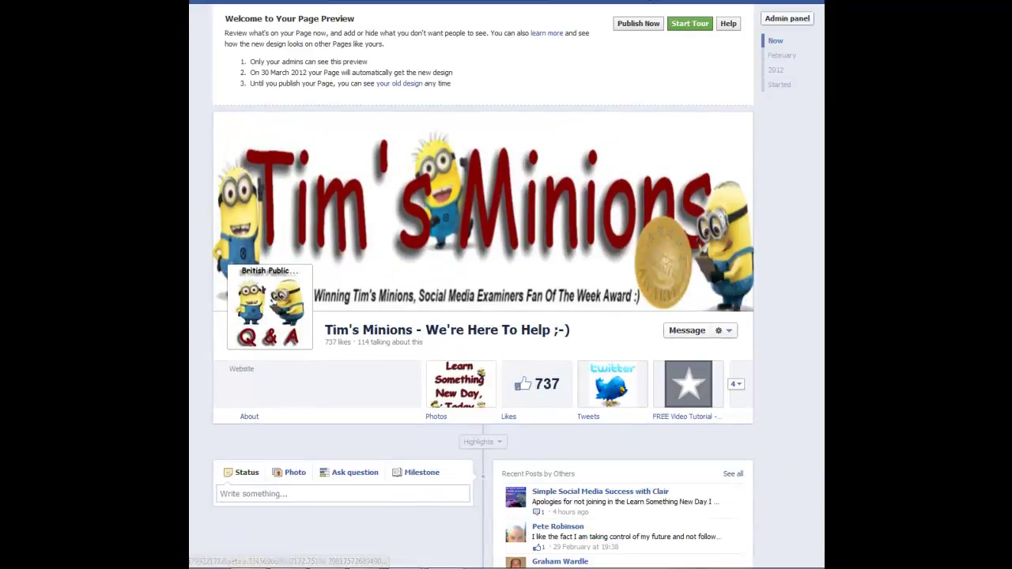
scroll(484, 300, "down", 1)
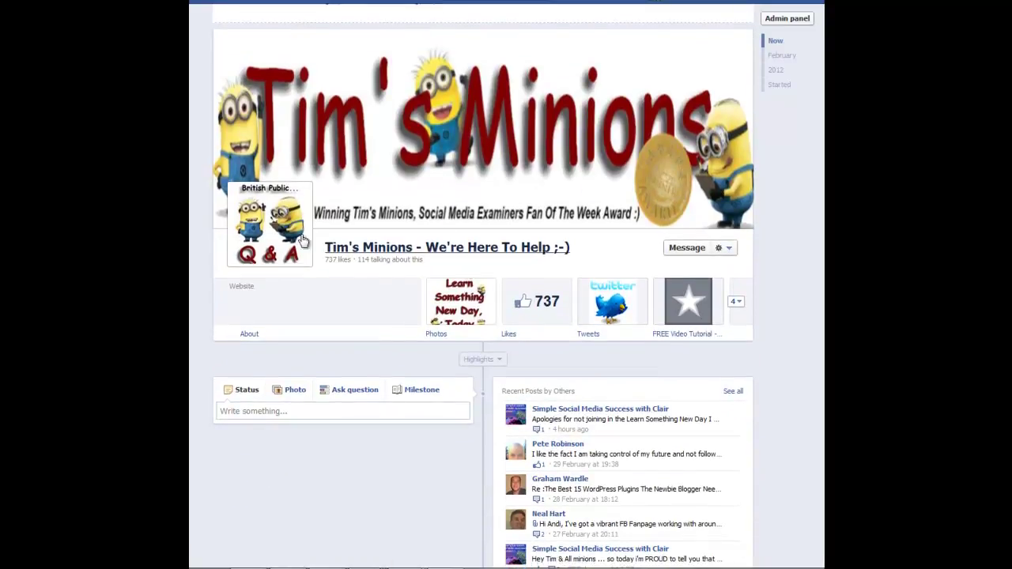
- Look through the page's recent timeline posts in both columns, as far as the Carpe Diem post
scroll(464, 272, "down", 6)
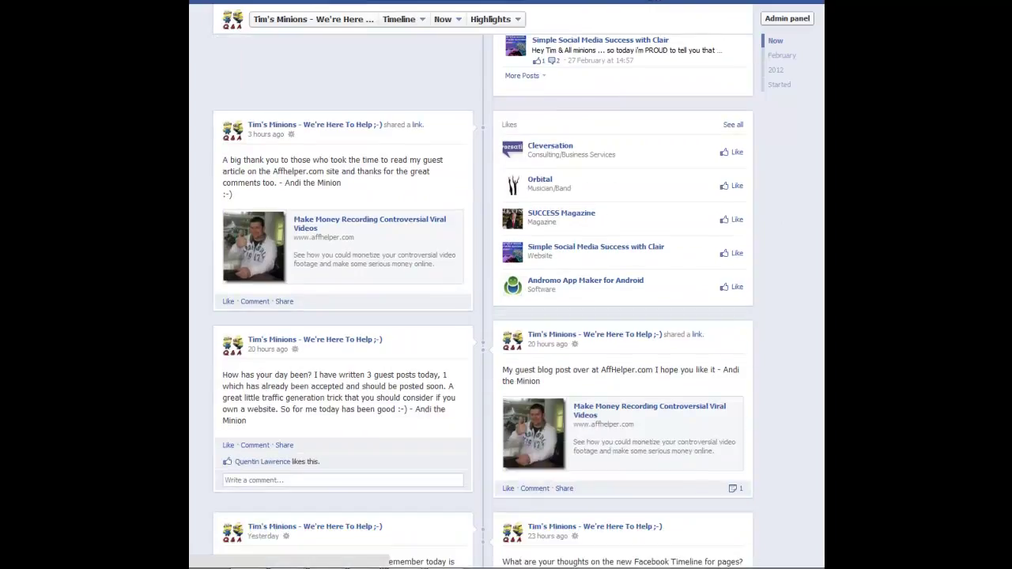
scroll(484, 300, "down", 2)
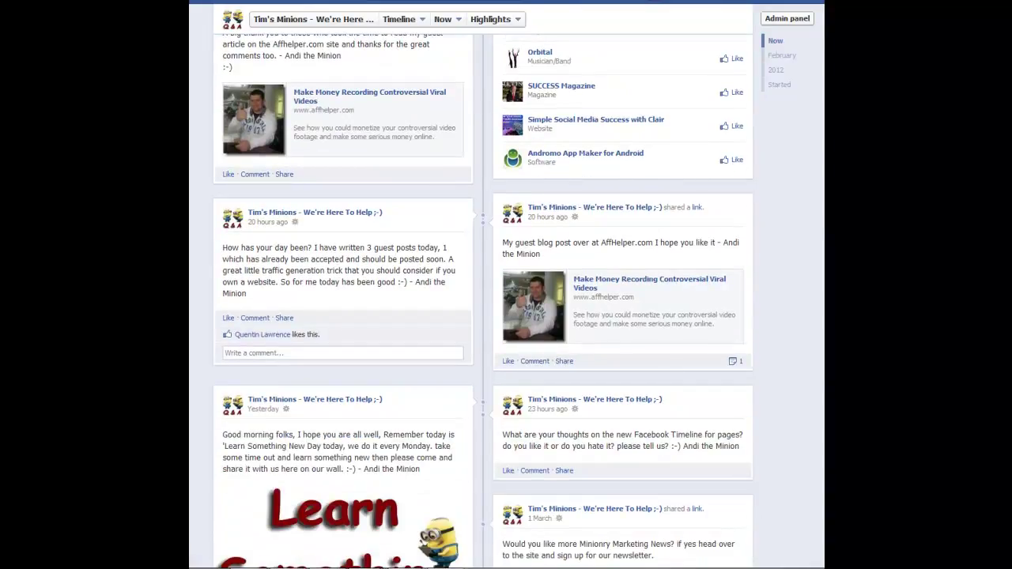
scroll(476, 353, "down", 4)
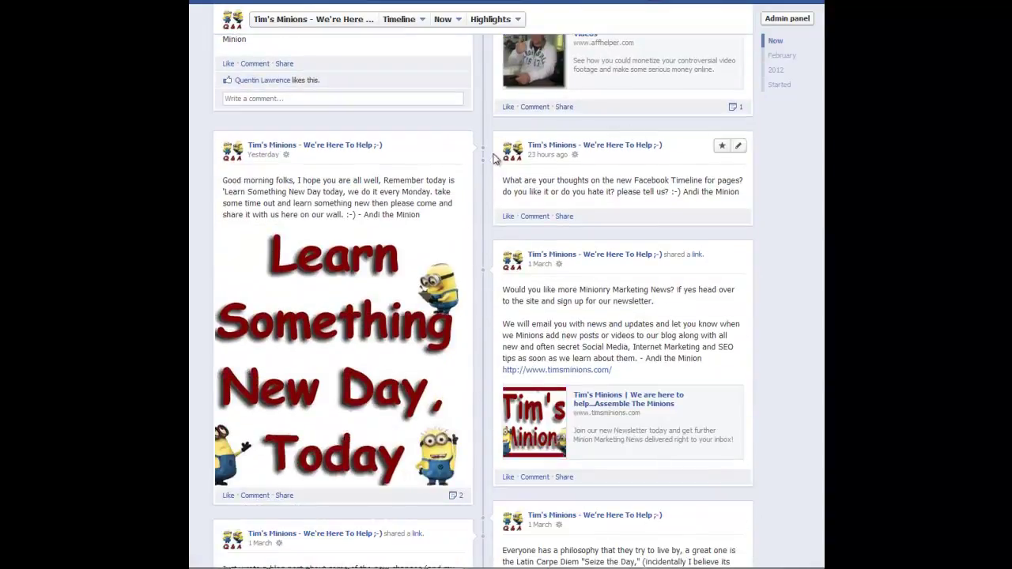
mouse_move(463, 151)
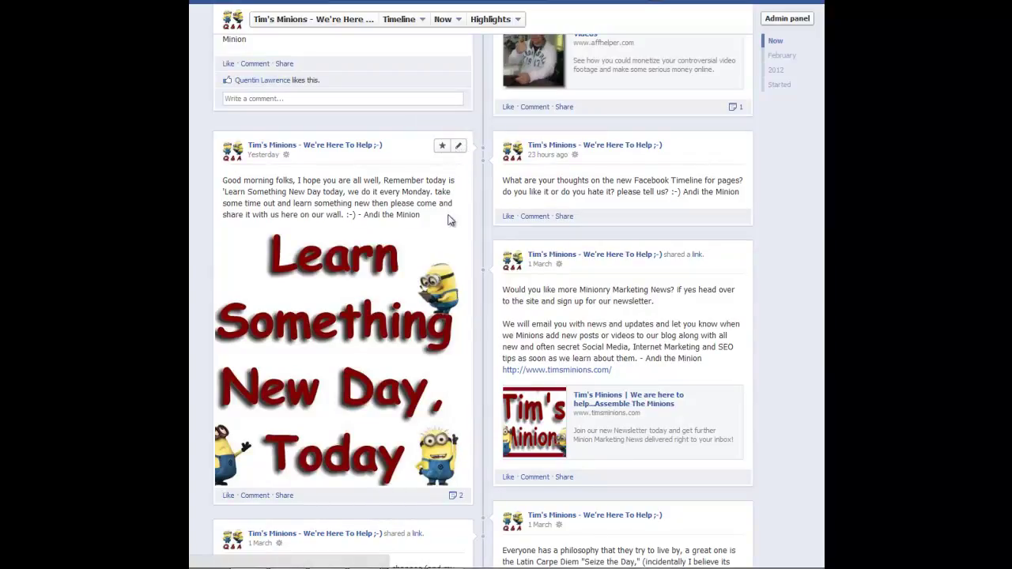
scroll(448, 233, "down", 6)
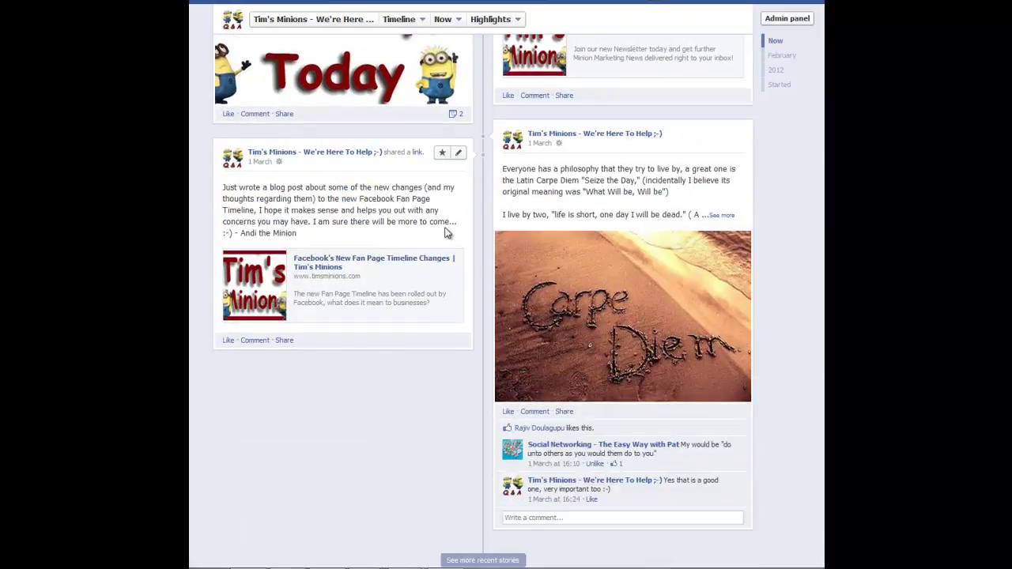
- Open a new milestone, try its event, location and date fields with the year 2011, and cancel it
scroll(482, 357, "up", 15)
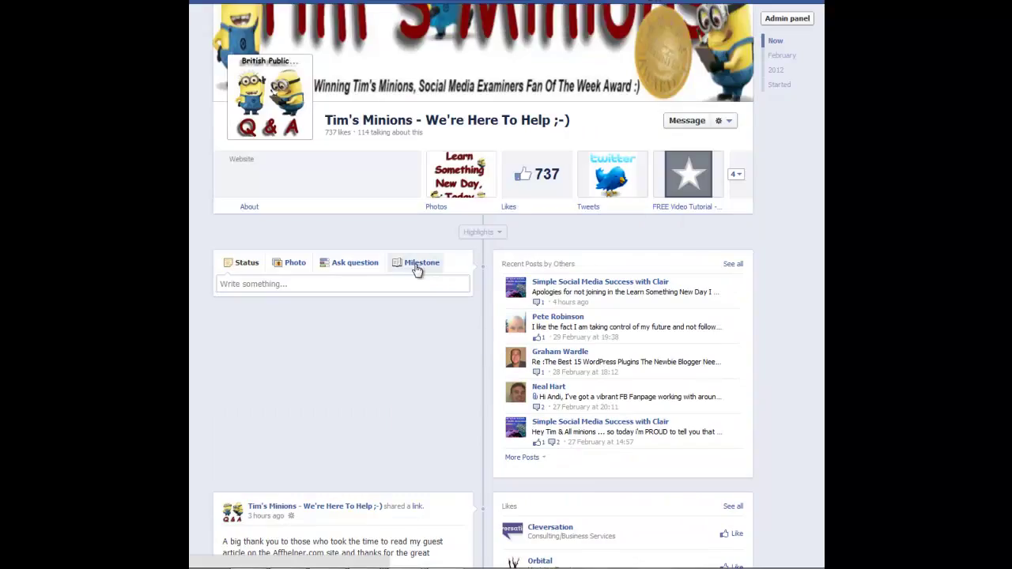
left_click(419, 265)
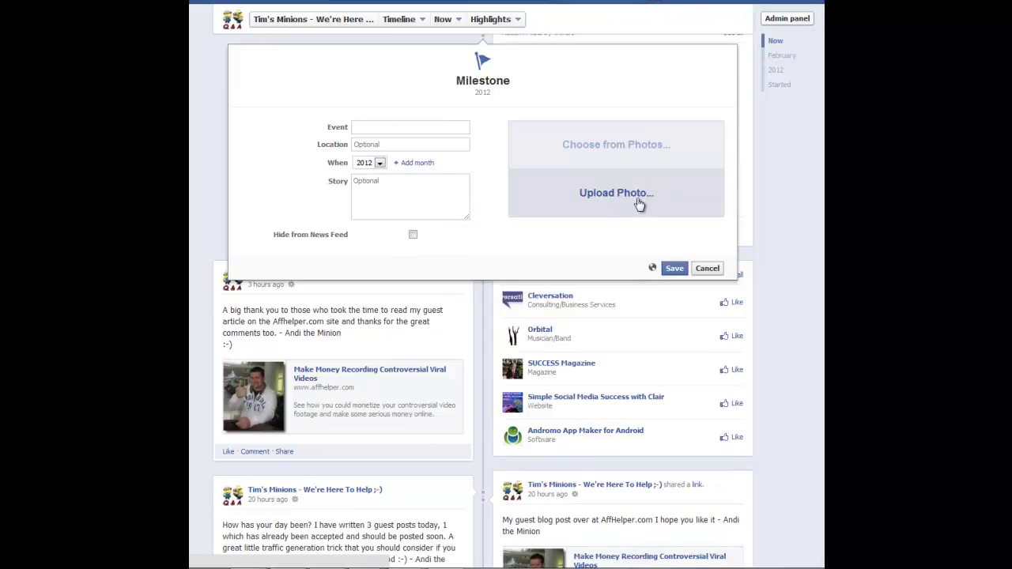
left_click(363, 126)
left_click(379, 144)
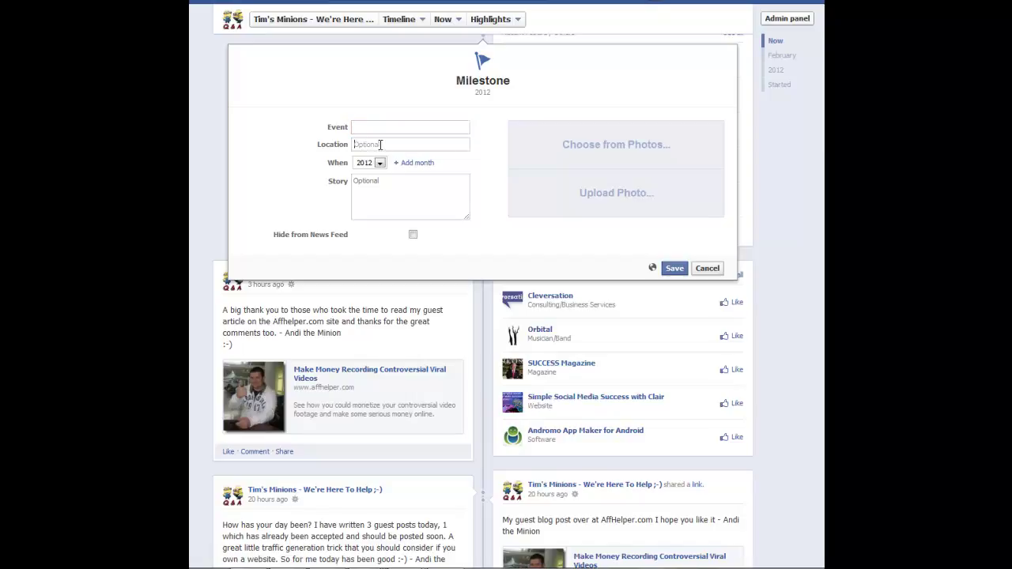
left_click(380, 164)
left_click(372, 190)
left_click(419, 164)
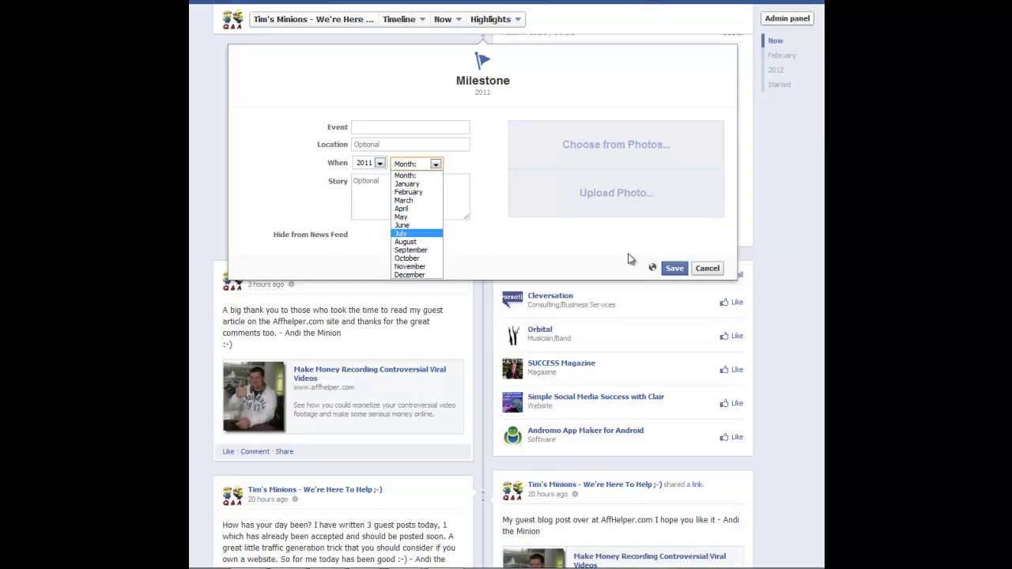
left_click(707, 268)
left_click(708, 269)
- Look through the timeline back to the mid-February posts and return to the post composer
scroll(377, 158, "up", 3)
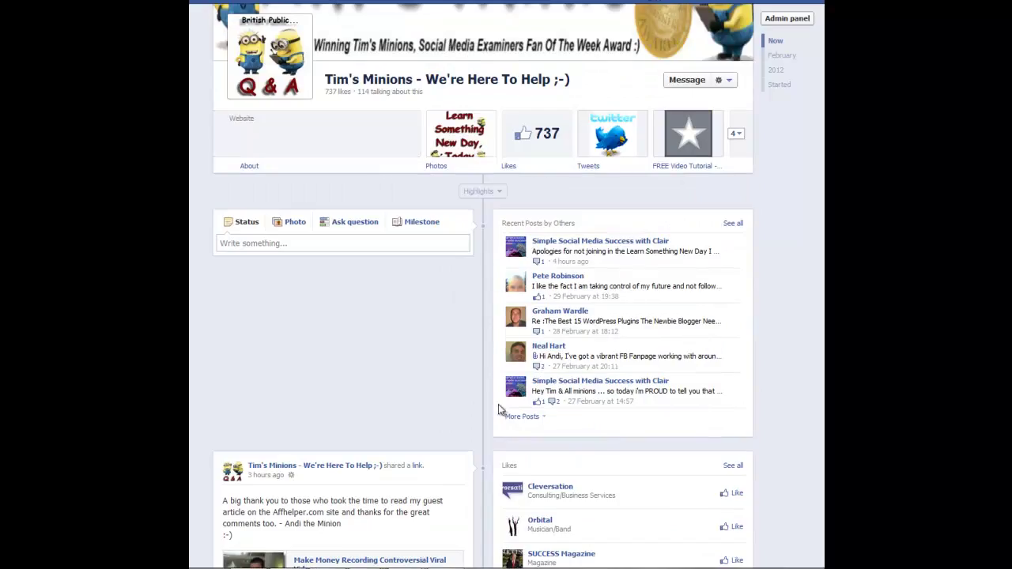
scroll(499, 393, "down", 15)
scroll(476, 421, "down", 12)
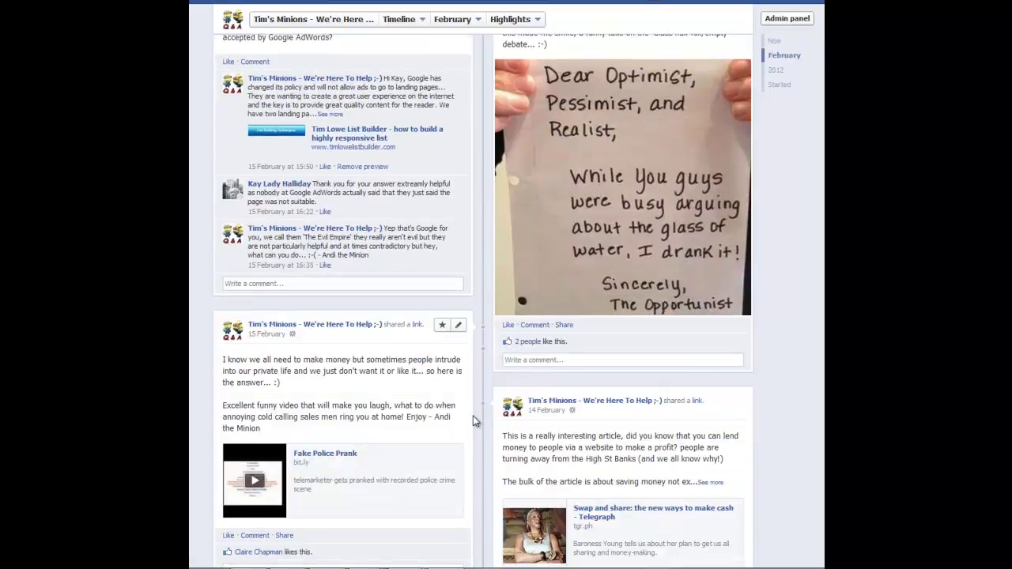
scroll(473, 416, "up", 10)
scroll(473, 417, "up", 15)
scroll(472, 421, "up", 3)
scroll(475, 421, "down", 4)
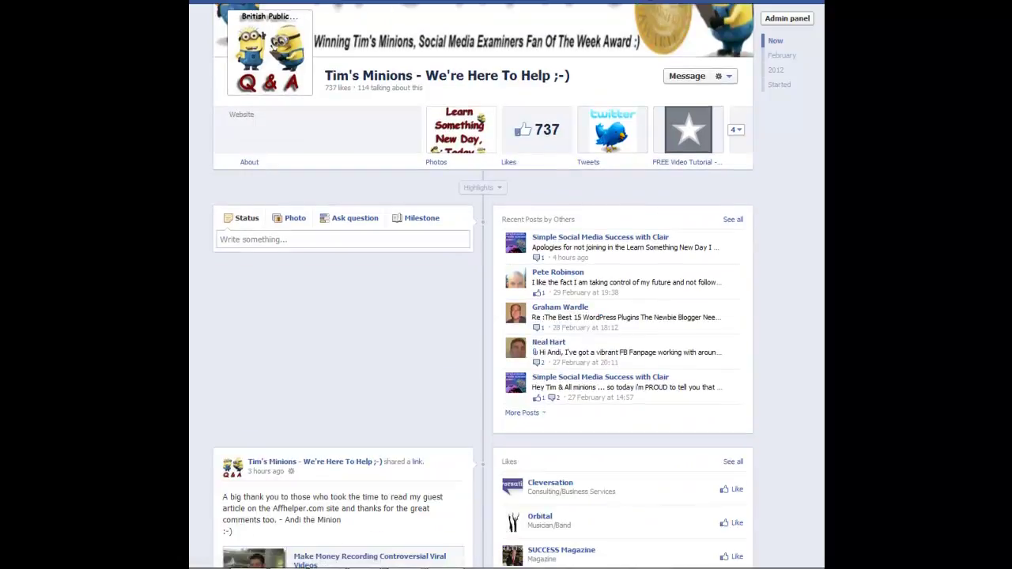
scroll(476, 421, "up", 2)
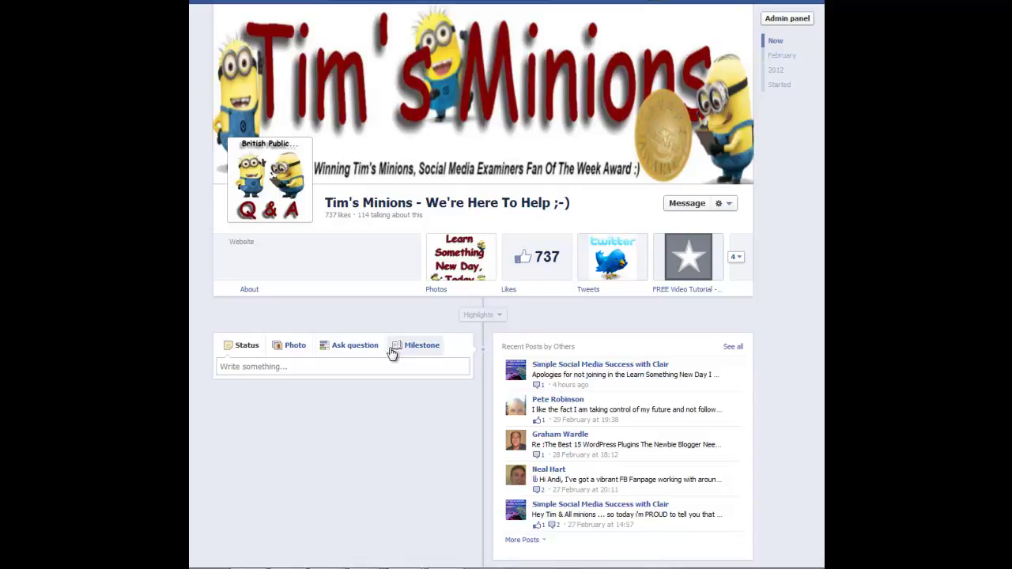
scroll(299, 354, "down", 1)
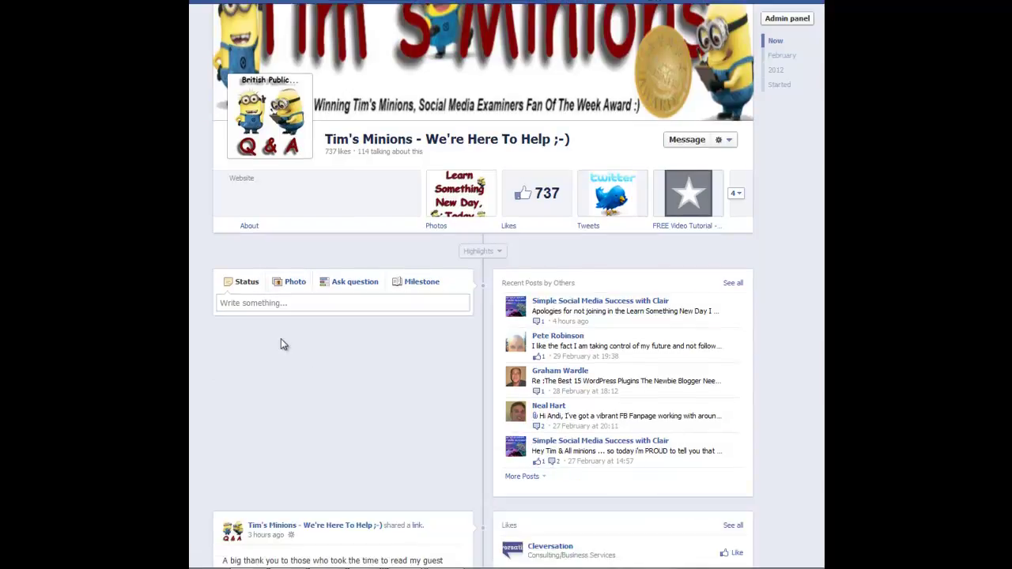
- Show the composer's question, photo and status posting options in turn
left_click(353, 286)
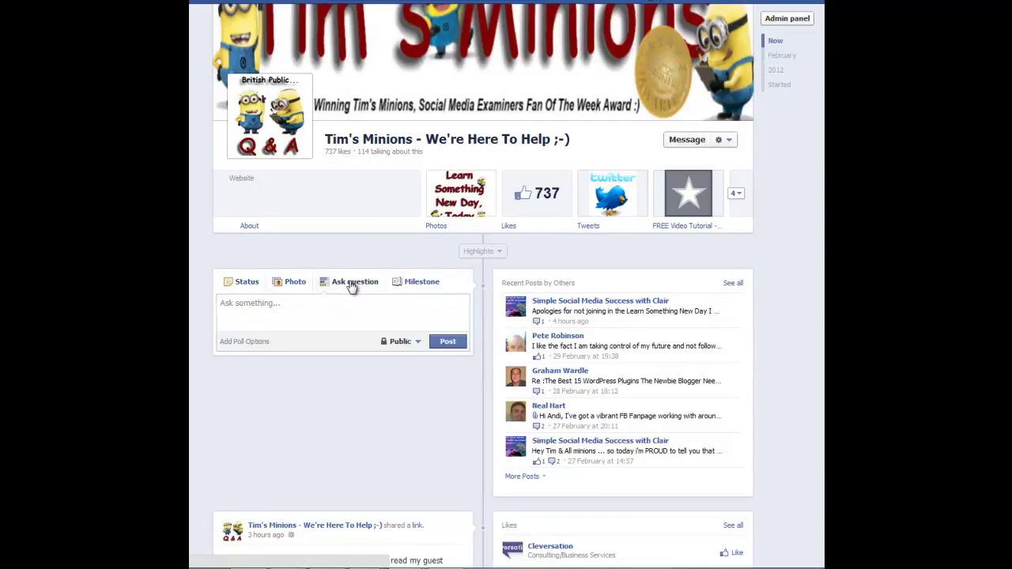
left_click(294, 282)
left_click(251, 282)
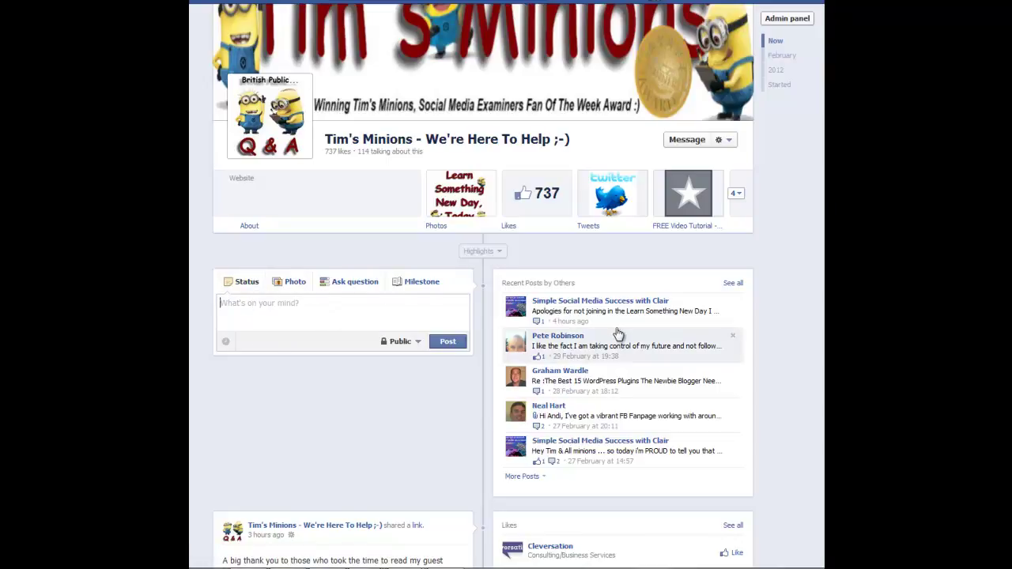
- Review the cover photo area and the timeline posts back to 8 February, and return to the page header
scroll(617, 332, "down", 5)
scroll(616, 327, "down", 3)
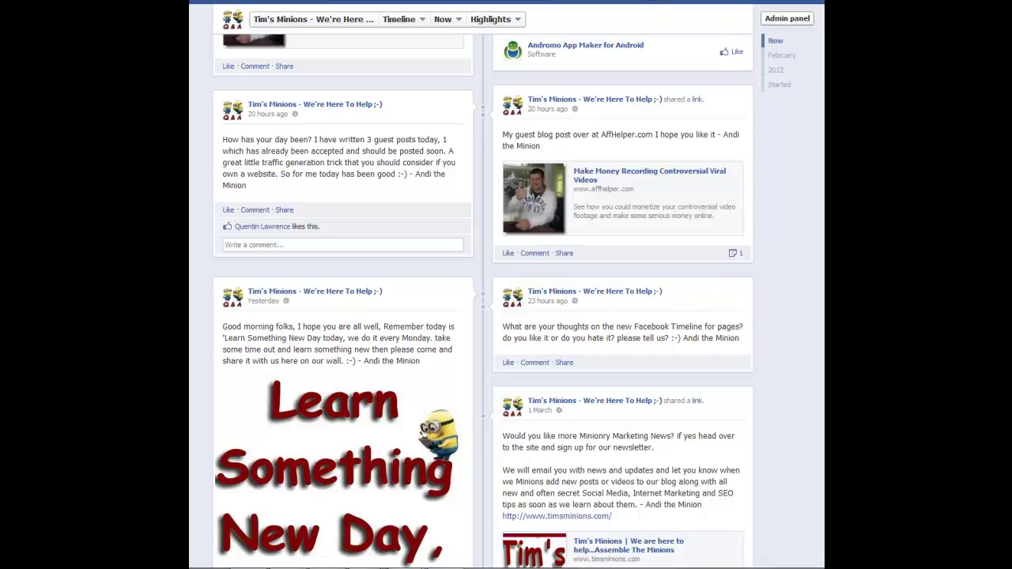
key("Home")
mouse_move(608, 280)
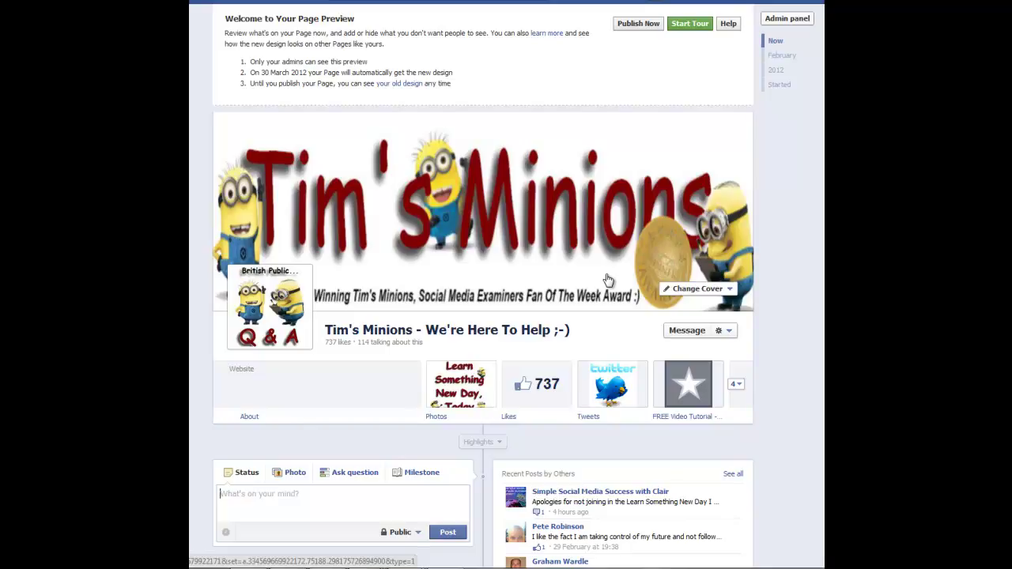
scroll(608, 280, "down", 2)
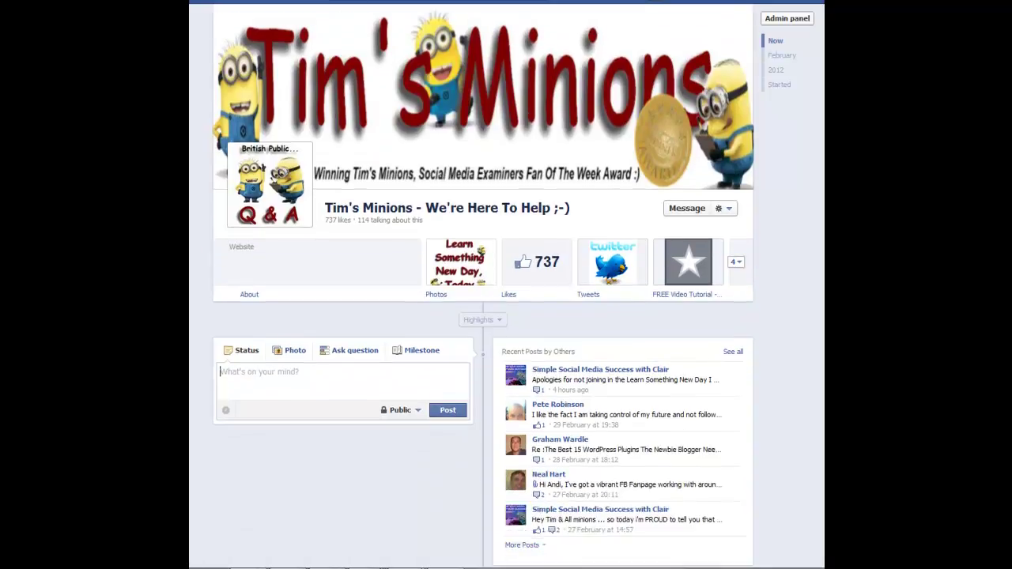
scroll(409, 322, "up", 1)
scroll(409, 323, "down", 12)
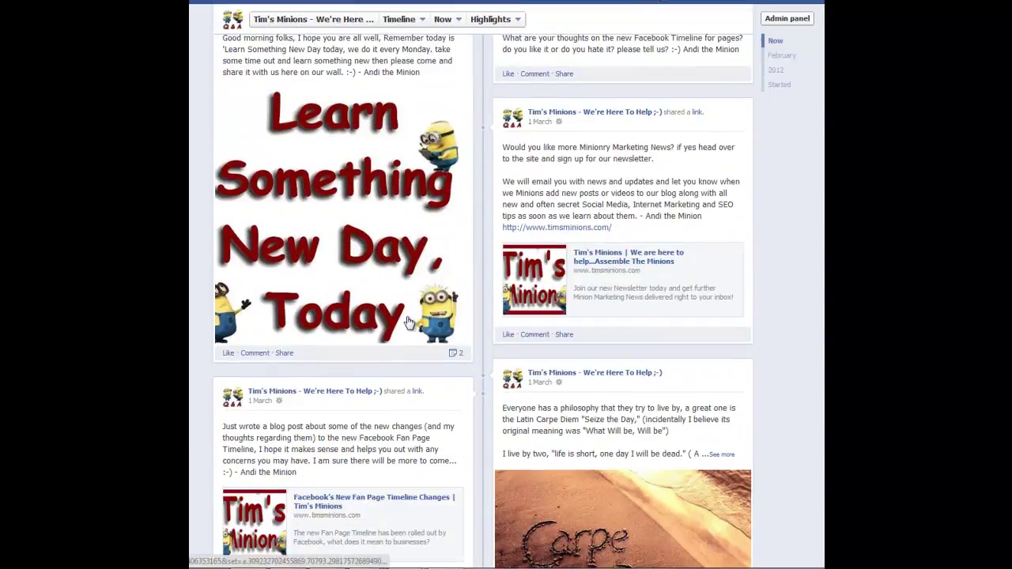
scroll(409, 323, "down", 5)
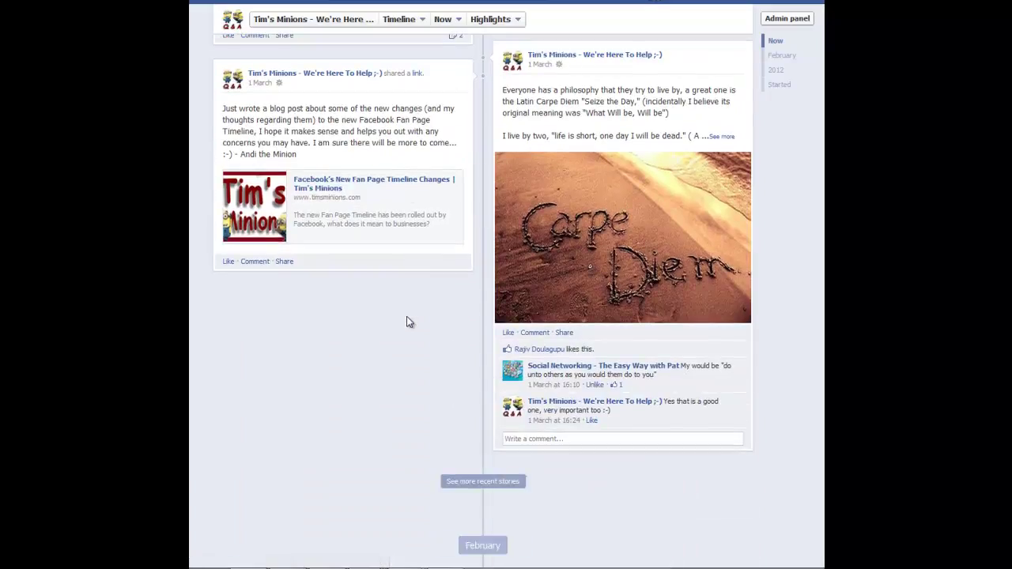
scroll(407, 317, "down", 10)
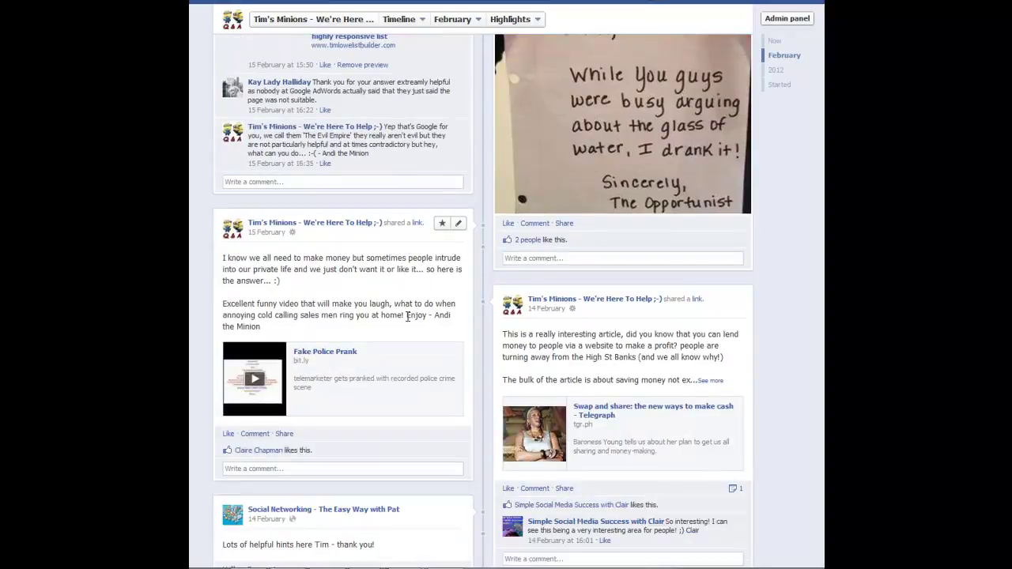
scroll(407, 317, "down", 11)
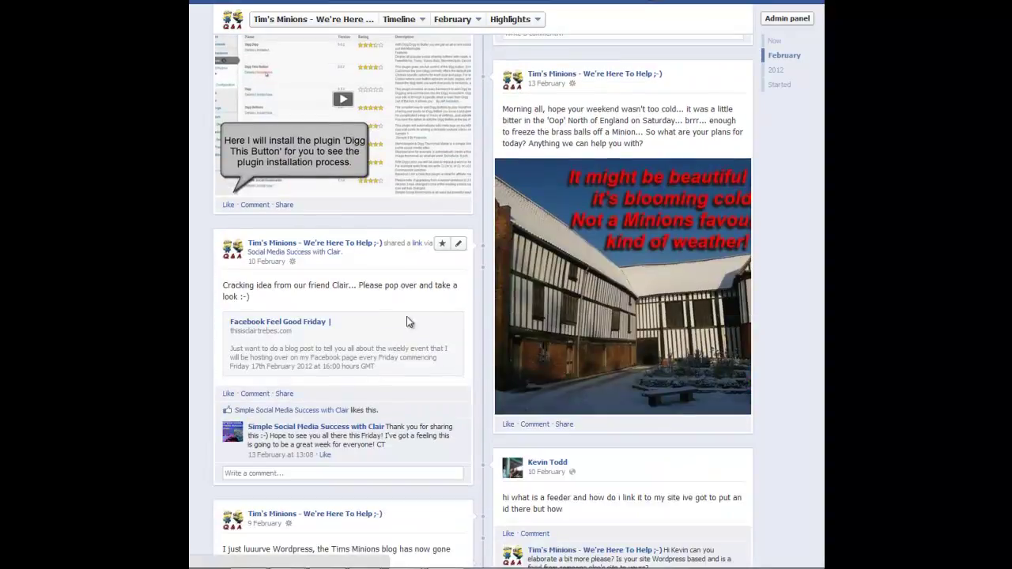
scroll(419, 431, "down", 8)
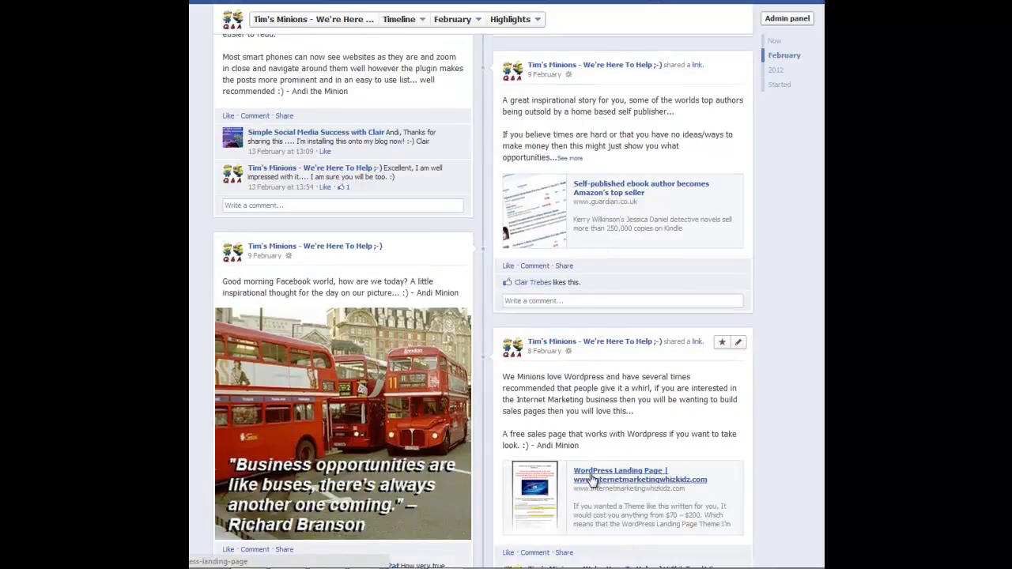
scroll(591, 479, "up", 15)
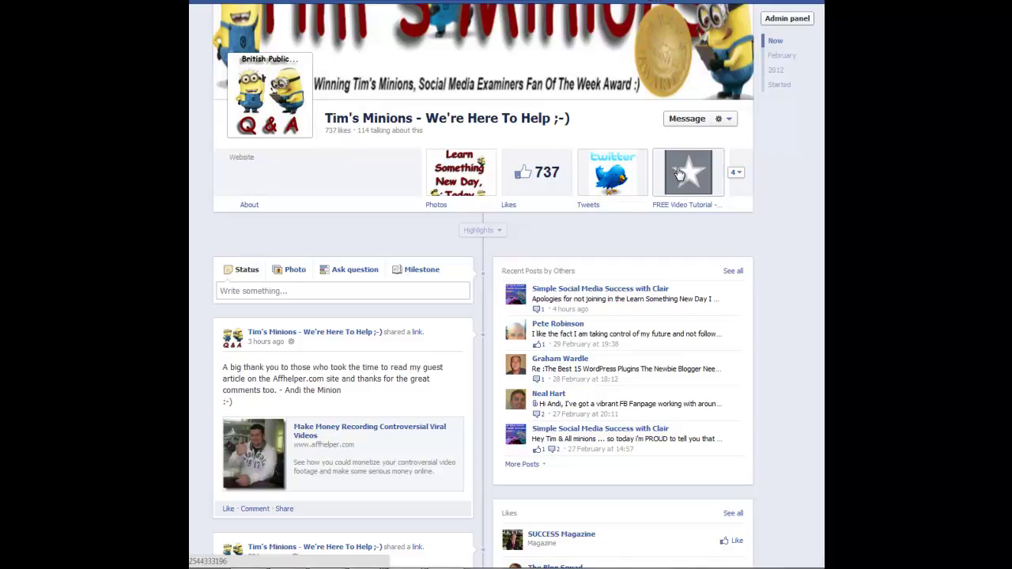
scroll(483, 286, "up", 2)
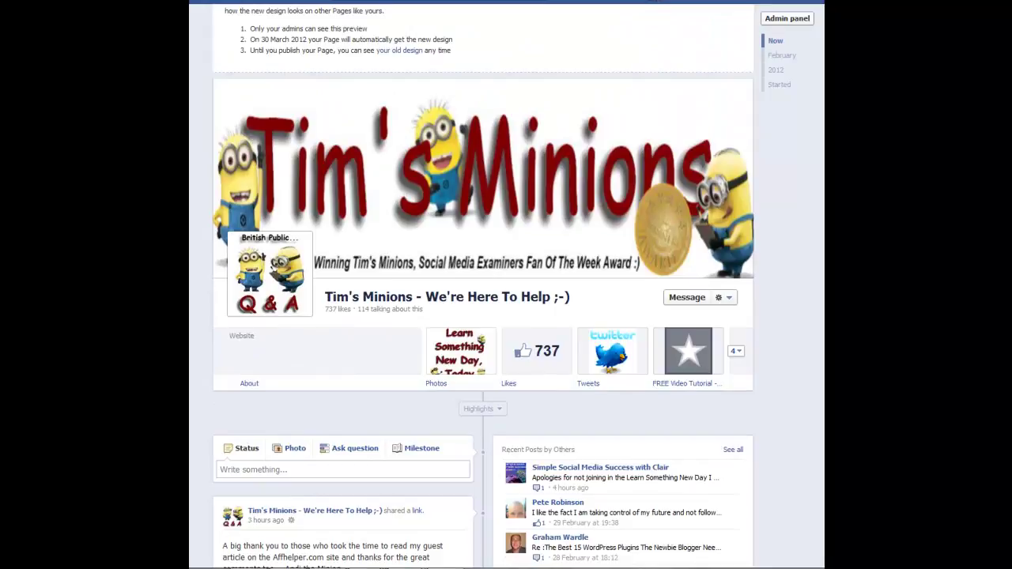
scroll(483, 297, "down", 1)
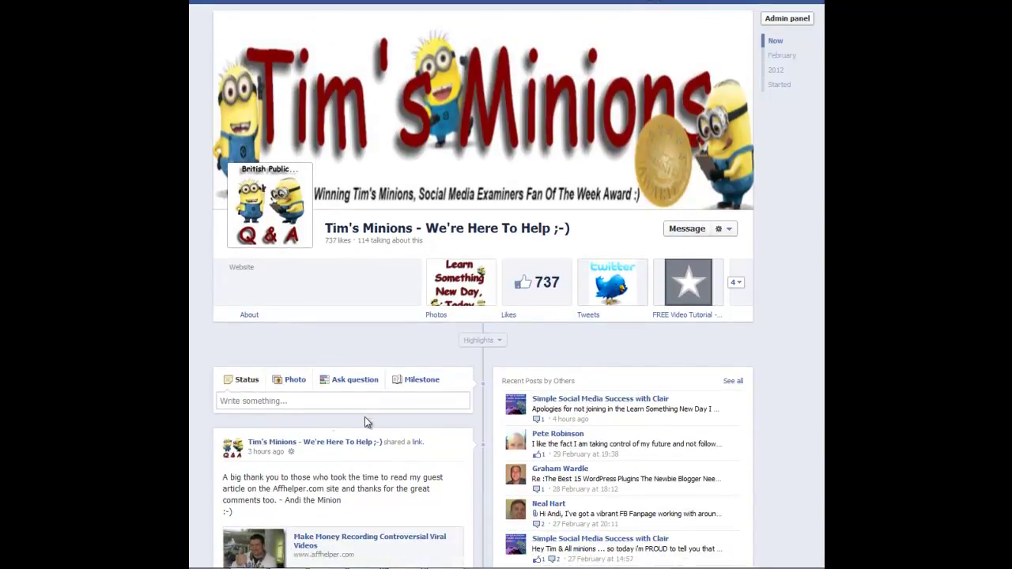
scroll(483, 286, "down", 2)
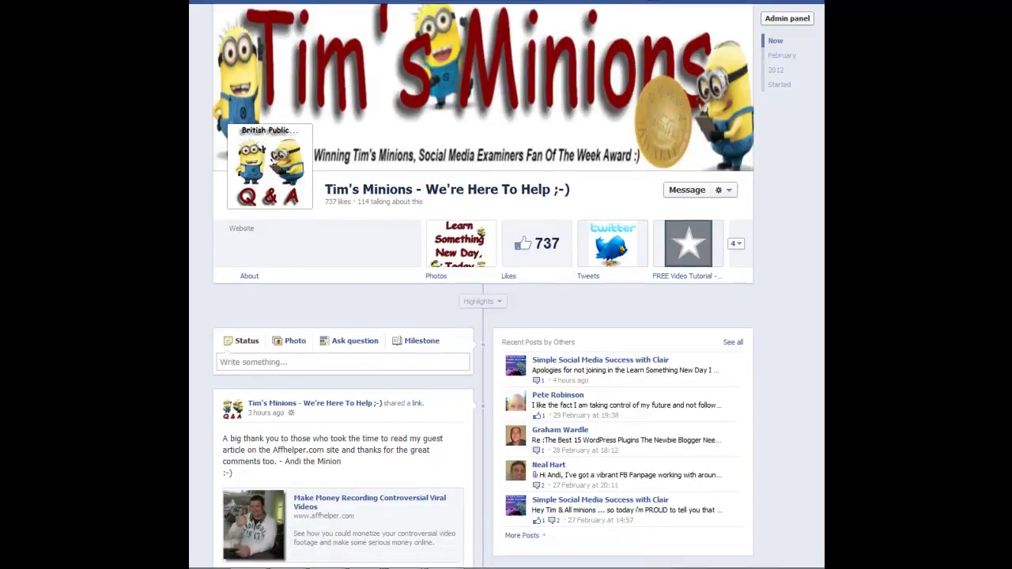
scroll(483, 286, "down", 1)
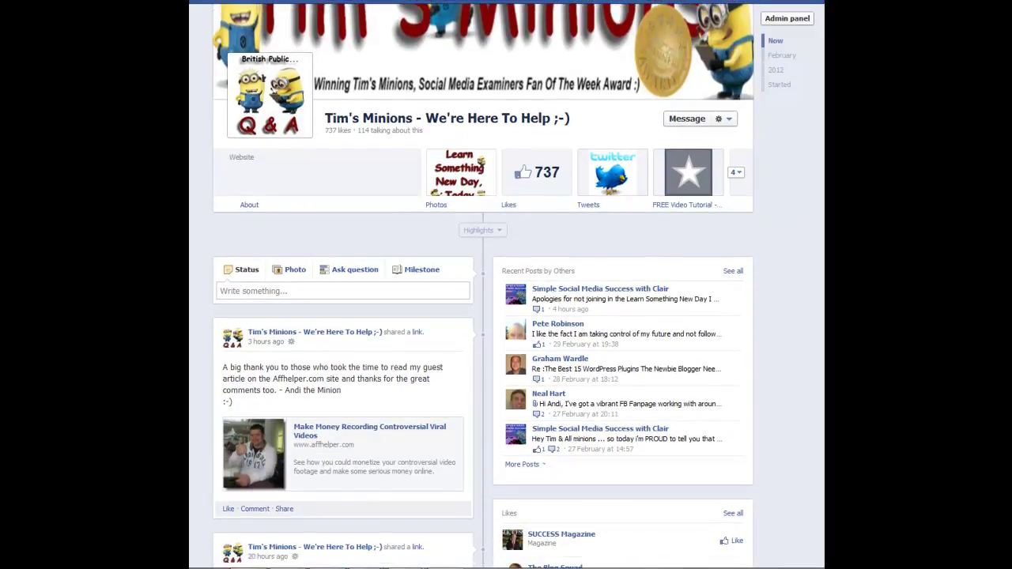